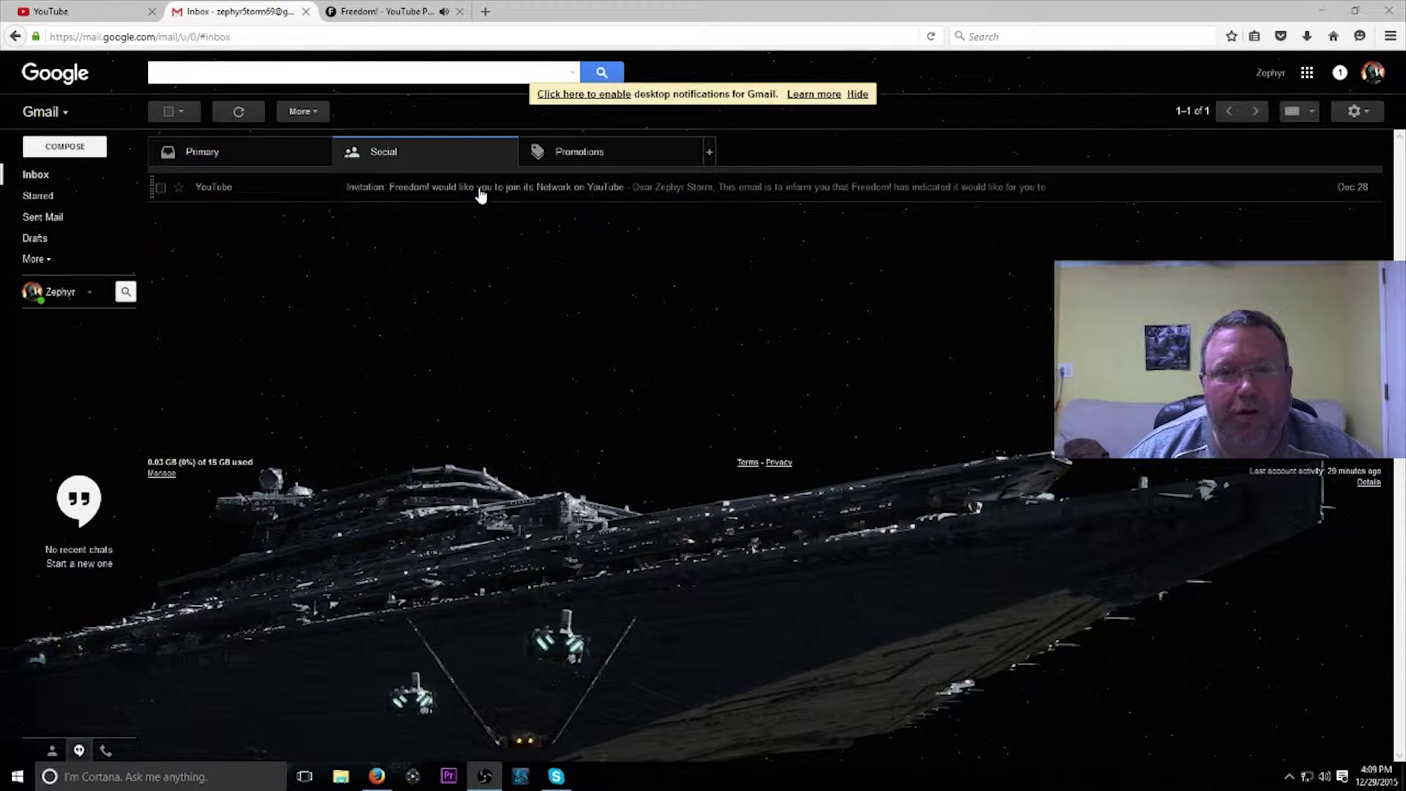
# - Open the YouTube email 'Invitation: Freedom! would like you to join its Network on YouTube'
pyautogui.click(431, 192)
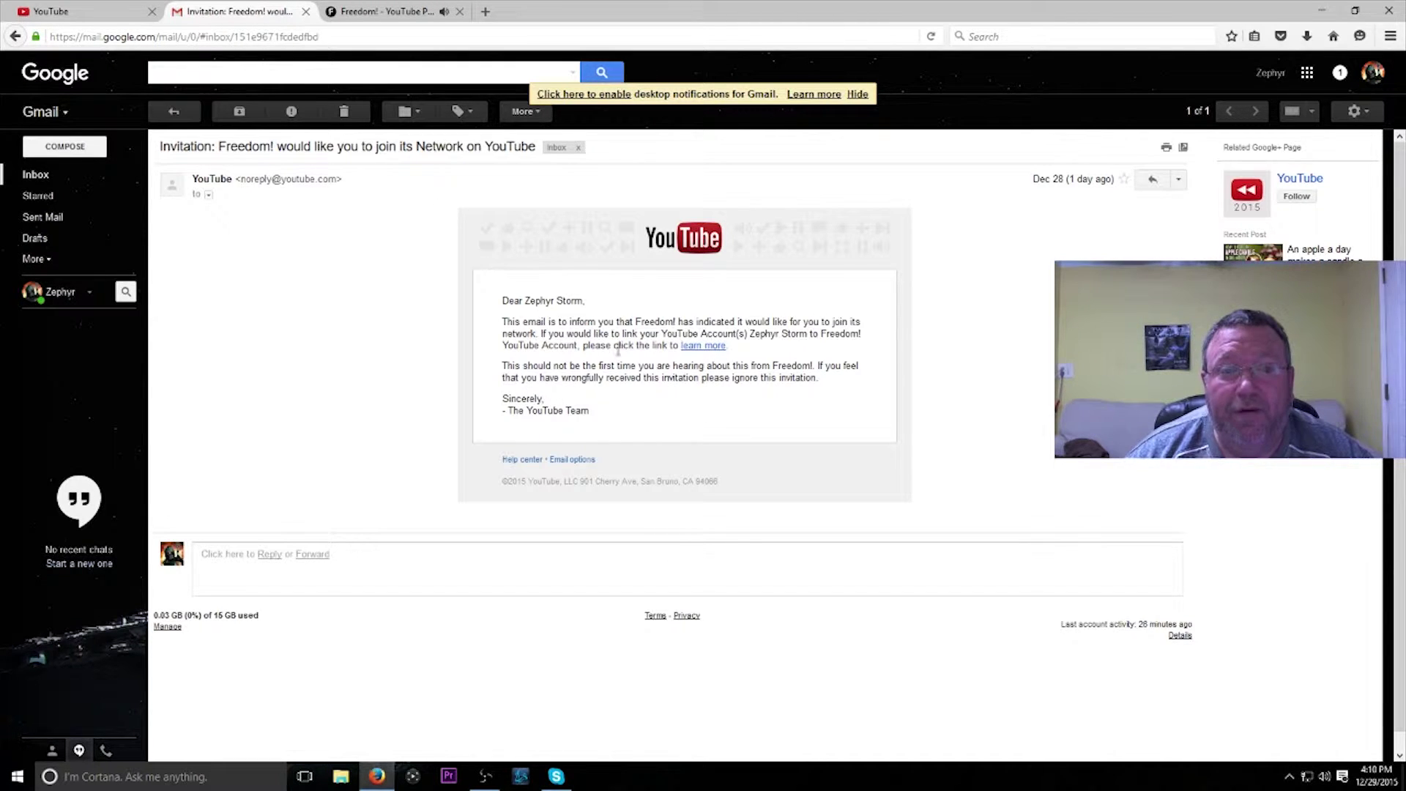
# - Return to the inbox and open My Channel in YouTube, showing 16 subscribers and 560 views
pyautogui.click(173, 117)
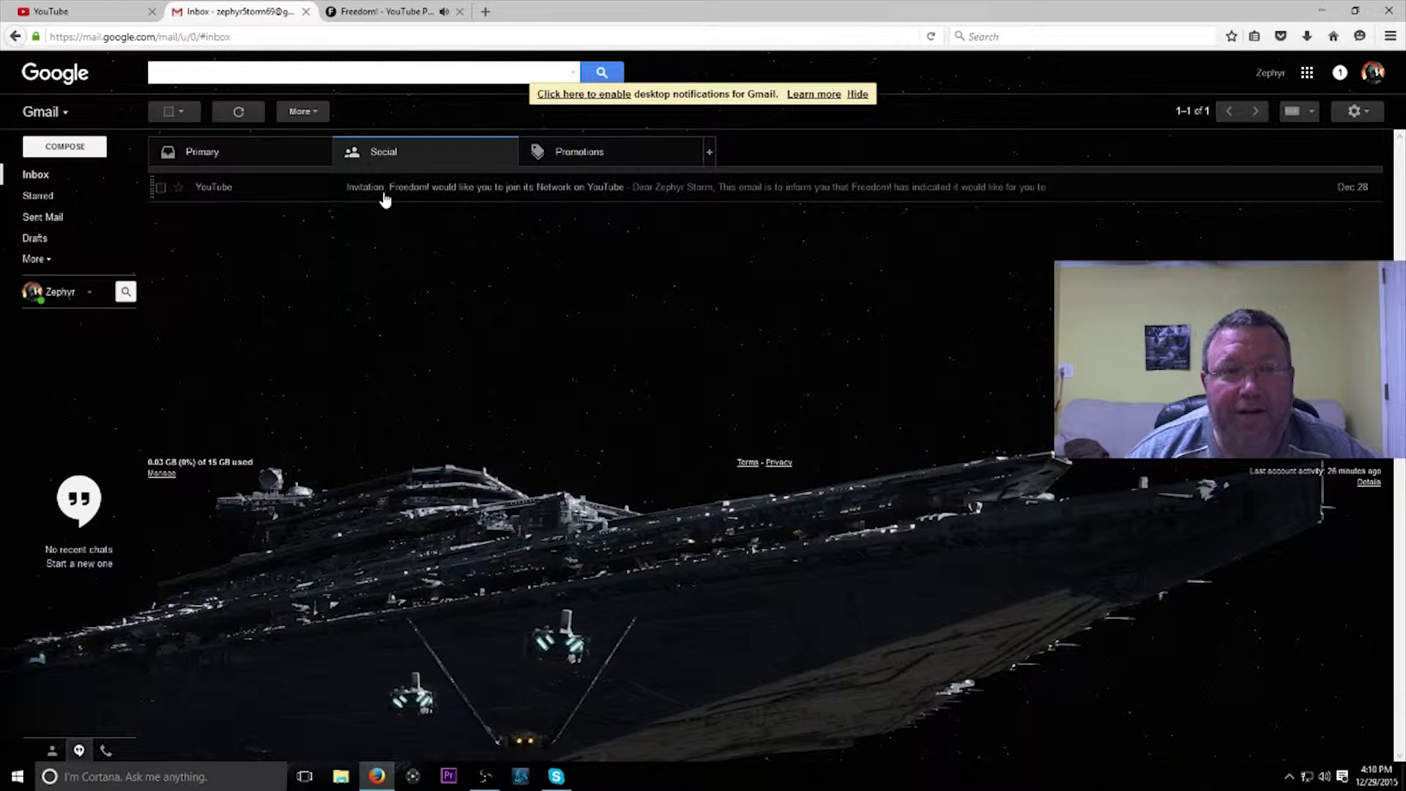
pyautogui.click(74, 13)
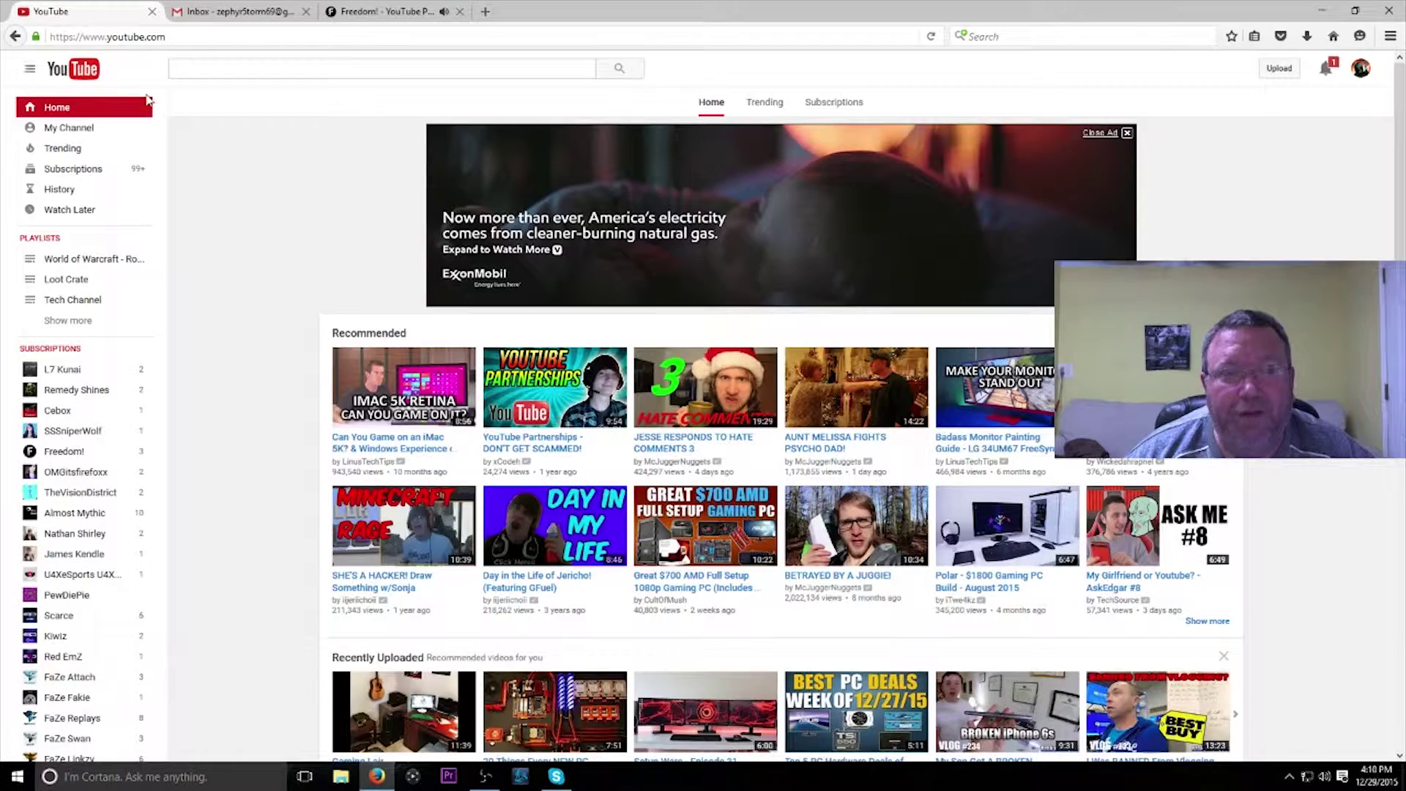
pyautogui.click(69, 128)
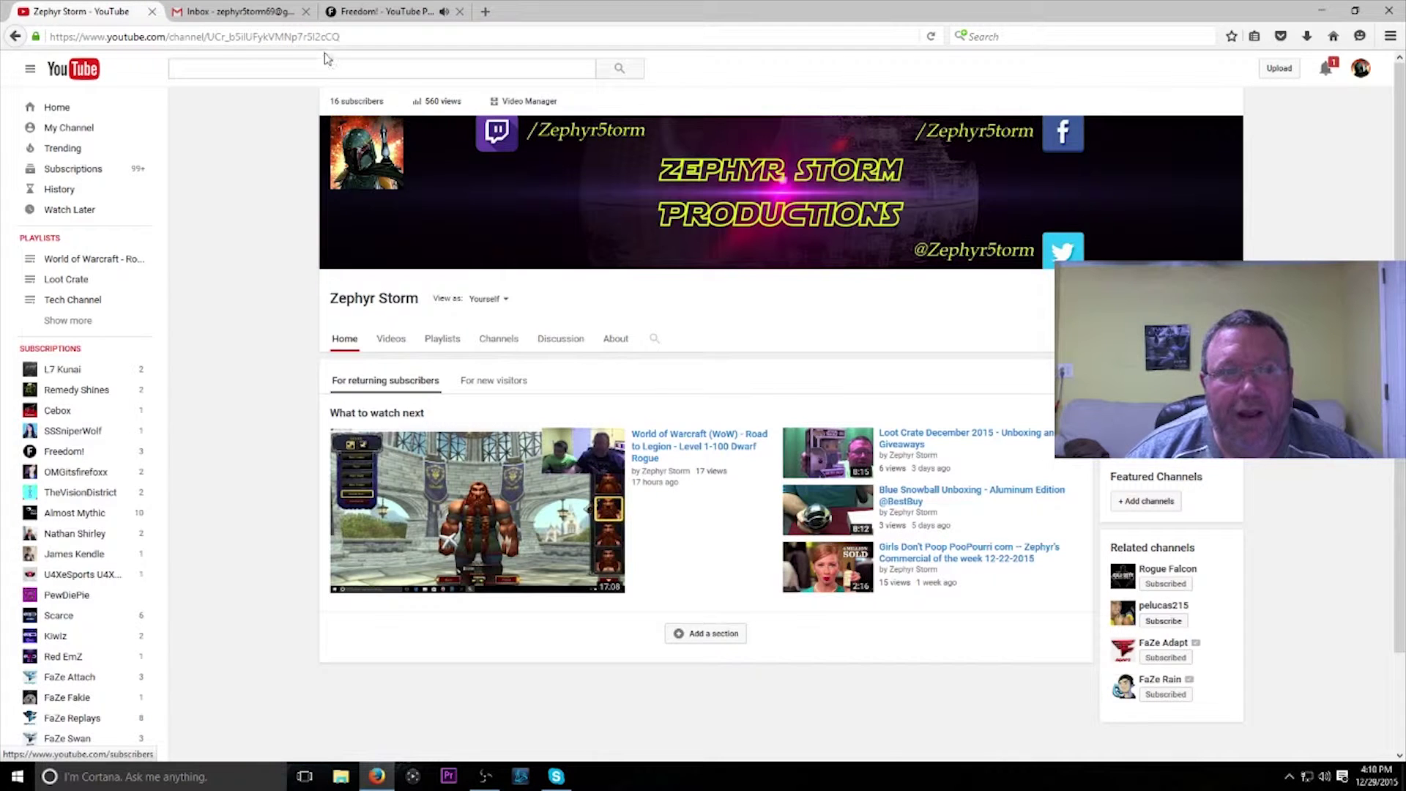
# - Review the Requirements section on the Freedom! website, then return to the YouTube channel tab
pyautogui.click(366, 12)
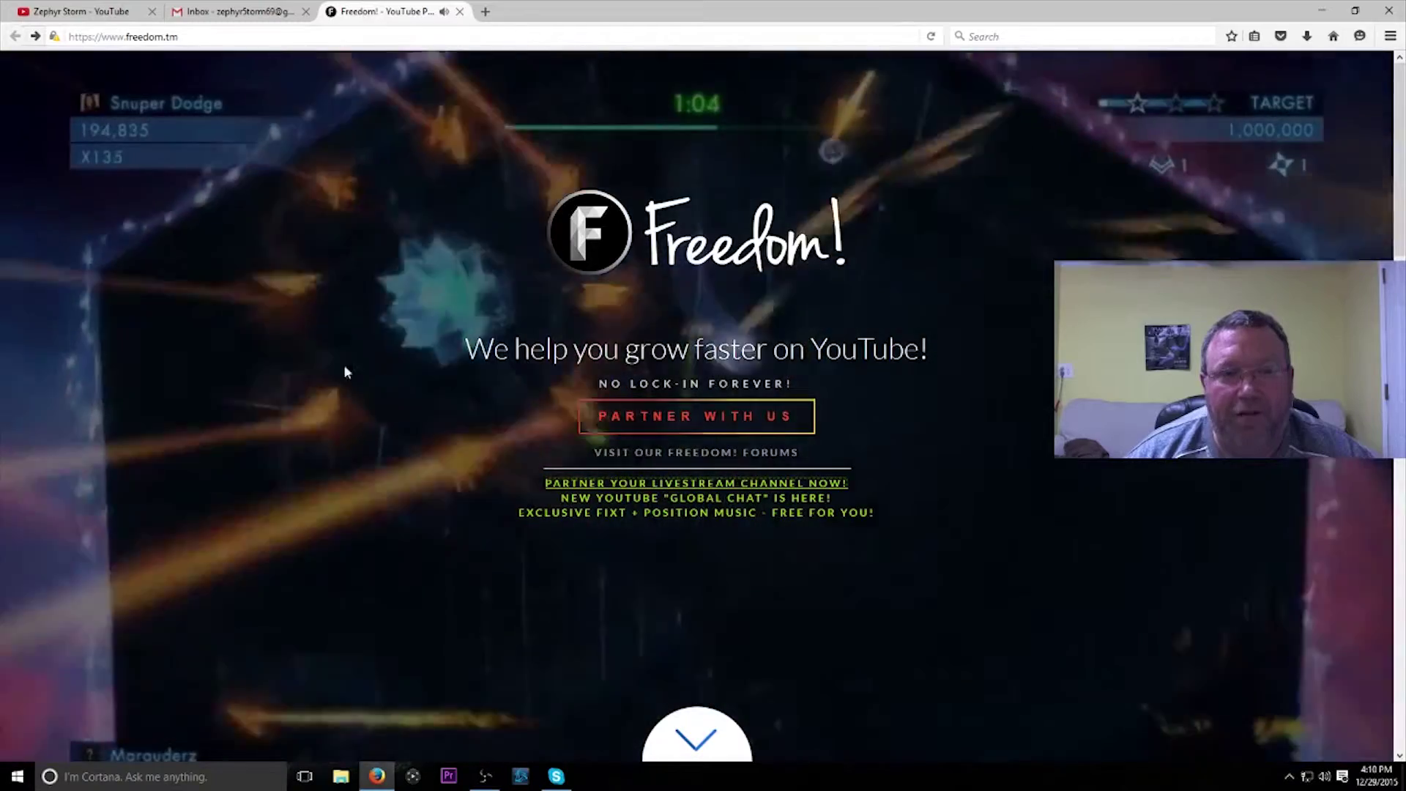
pyautogui.scroll(-15, 435, 315)
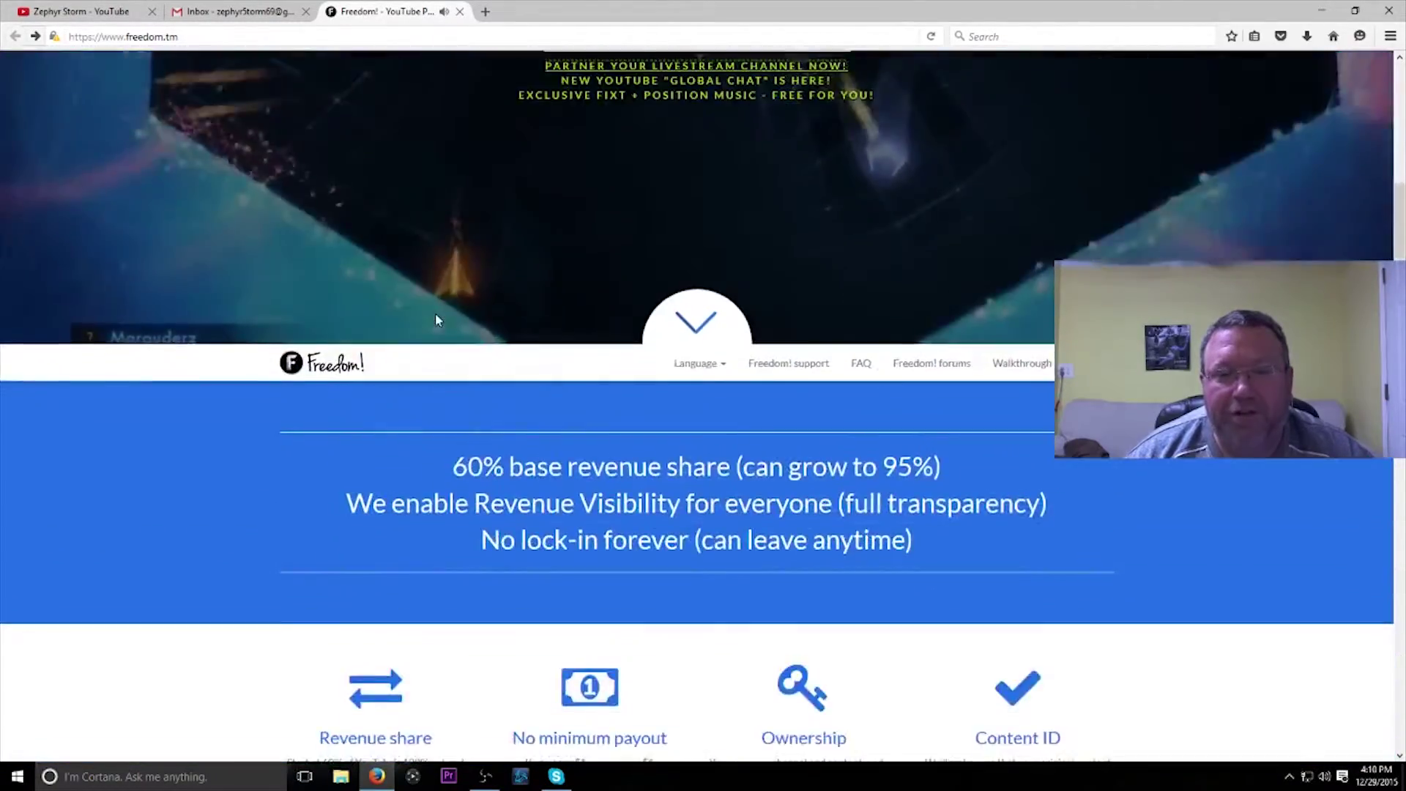
pyautogui.scroll(-5, 438, 321)
pyautogui.scroll(1, 428, 312)
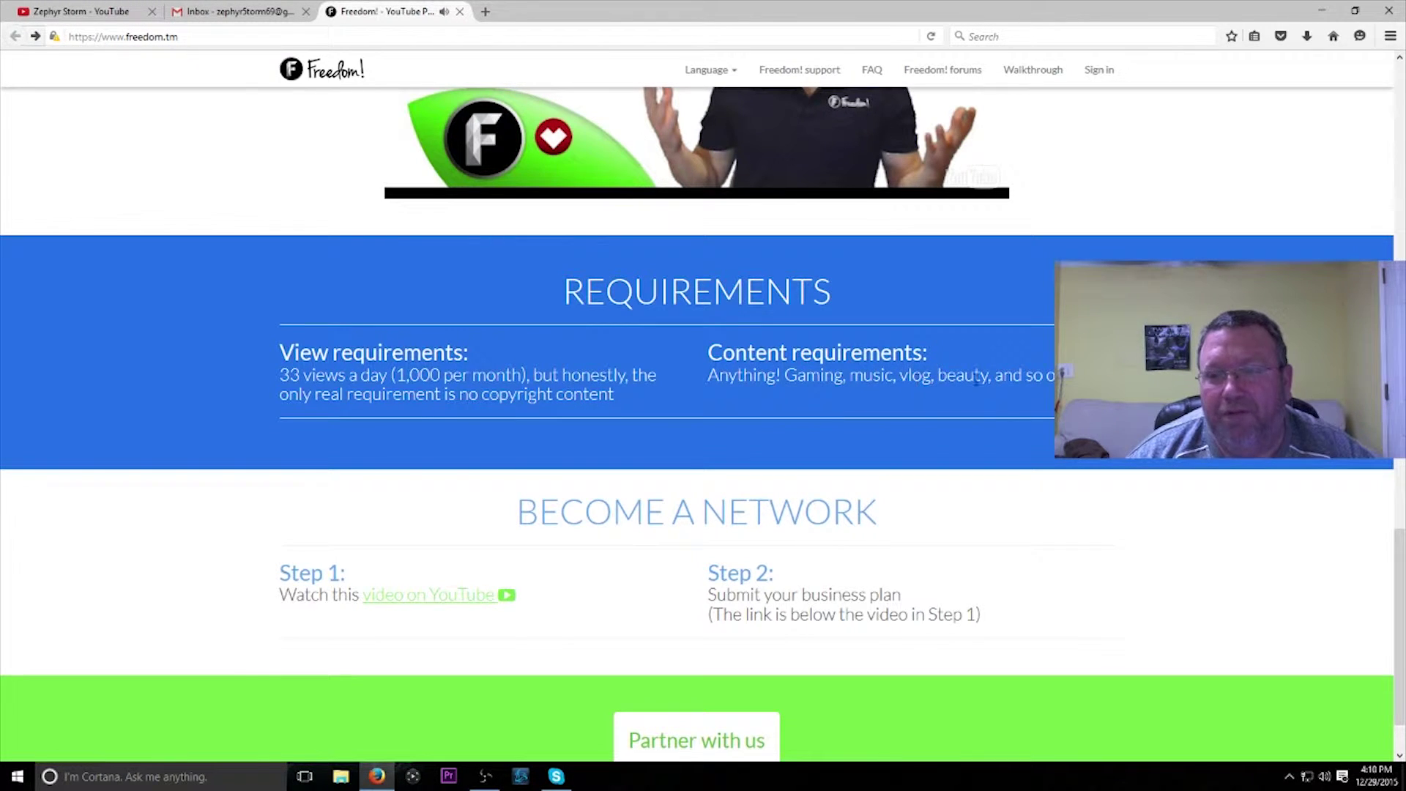
pyautogui.scroll(2, 380, 416)
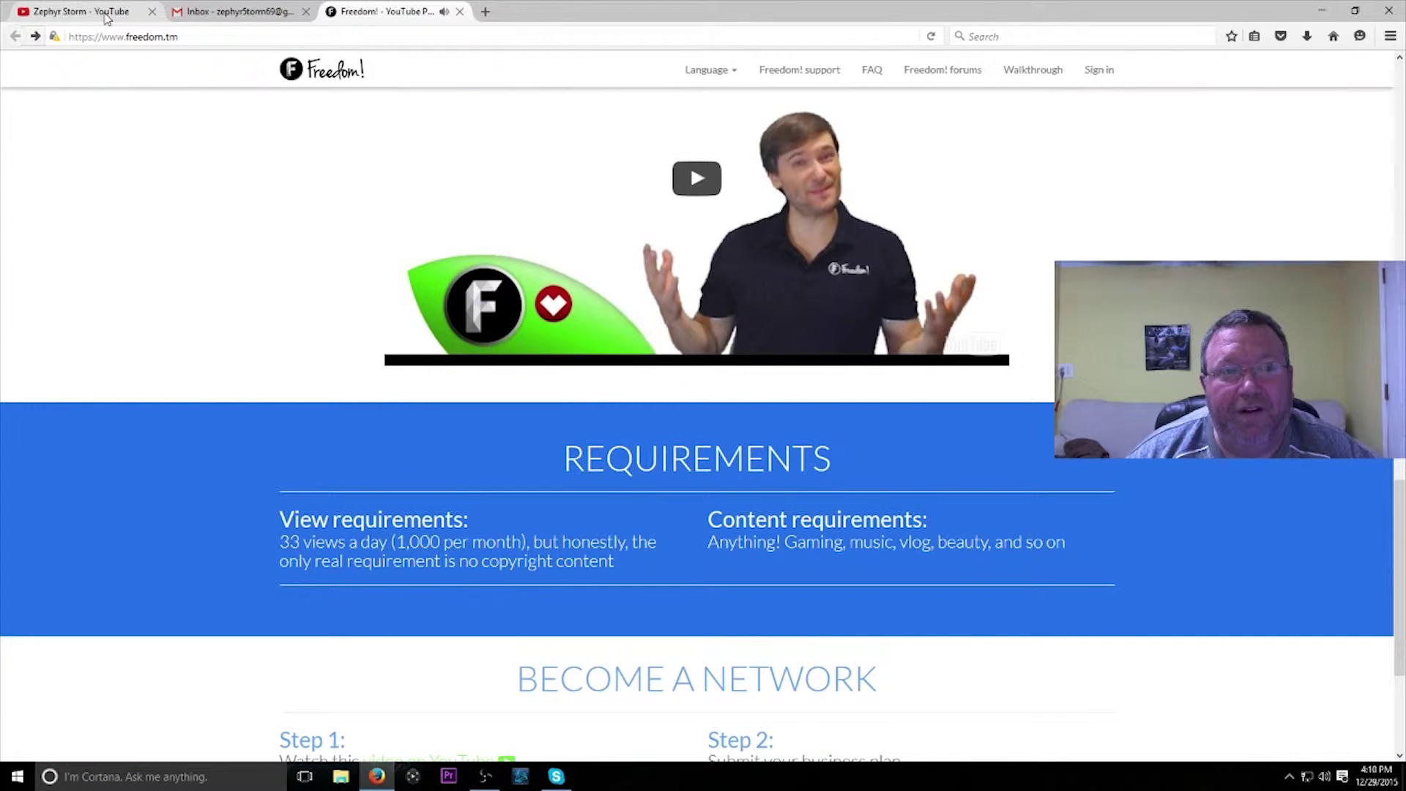
pyautogui.click(196, 13)
pyautogui.click(71, 13)
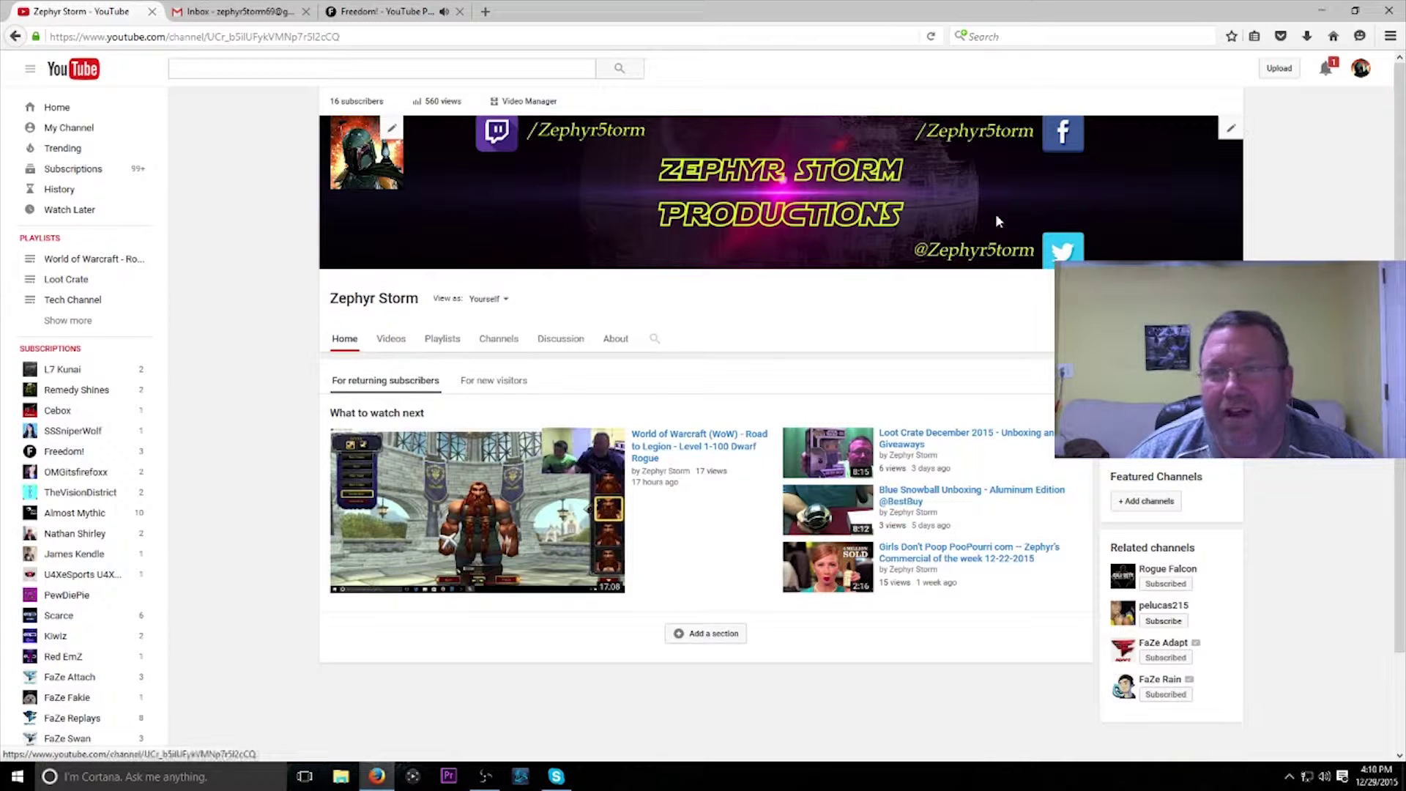
# - Go to Creator Studio from the avatar menu and open Freedom!'s network invitation details
pyautogui.click(1360, 69)
pyautogui.click(1271, 167)
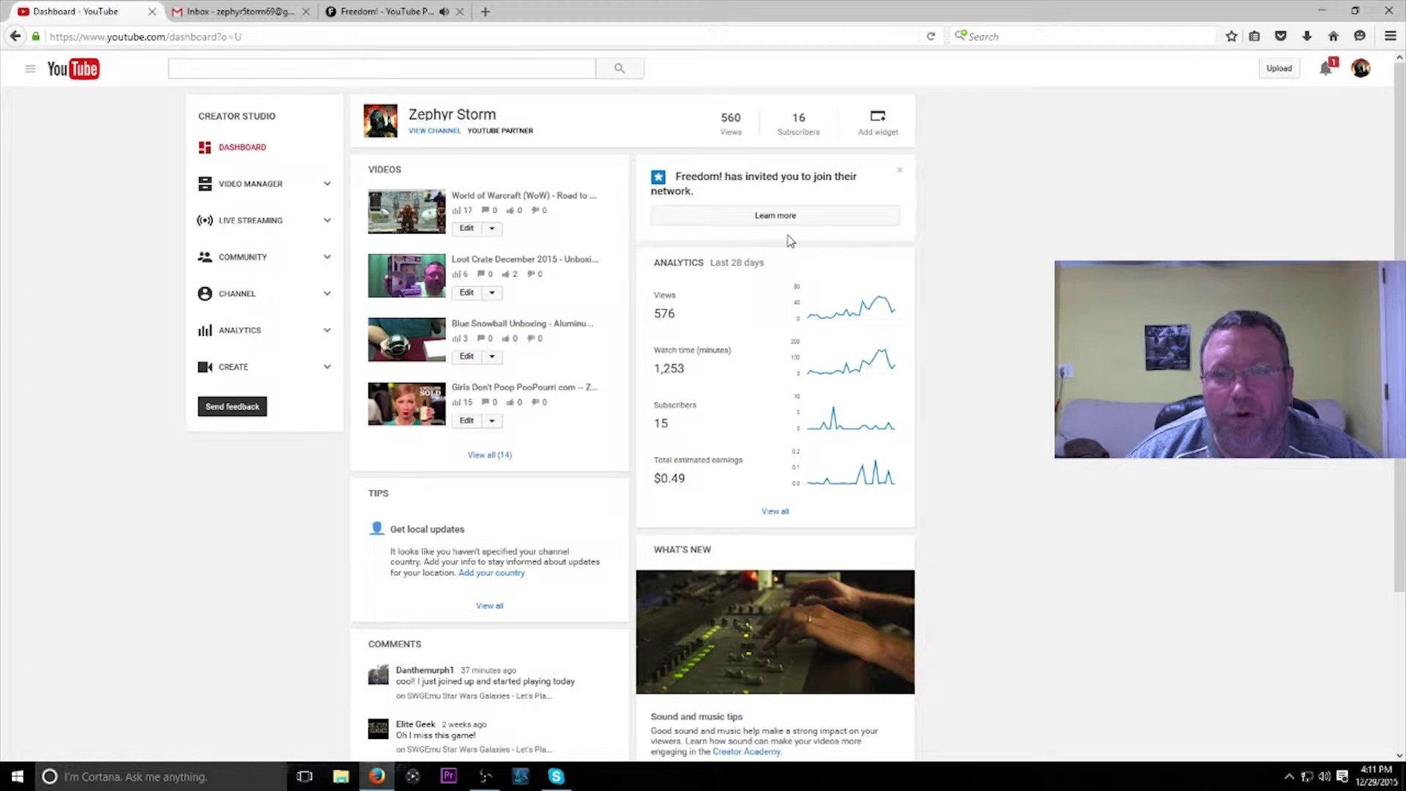
pyautogui.click(767, 217)
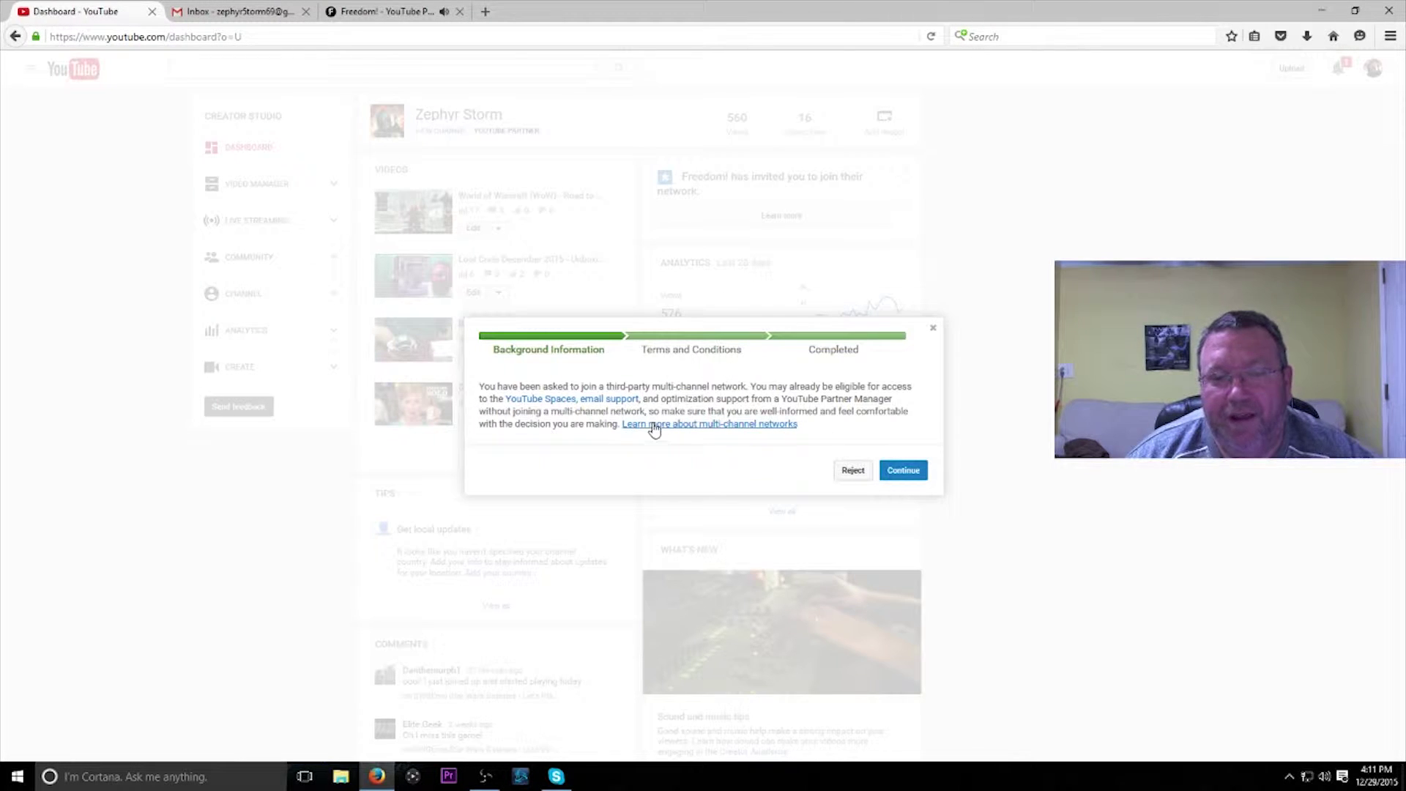
# - Continue to the Terms and Conditions step and read through the terms
pyautogui.click(903, 470)
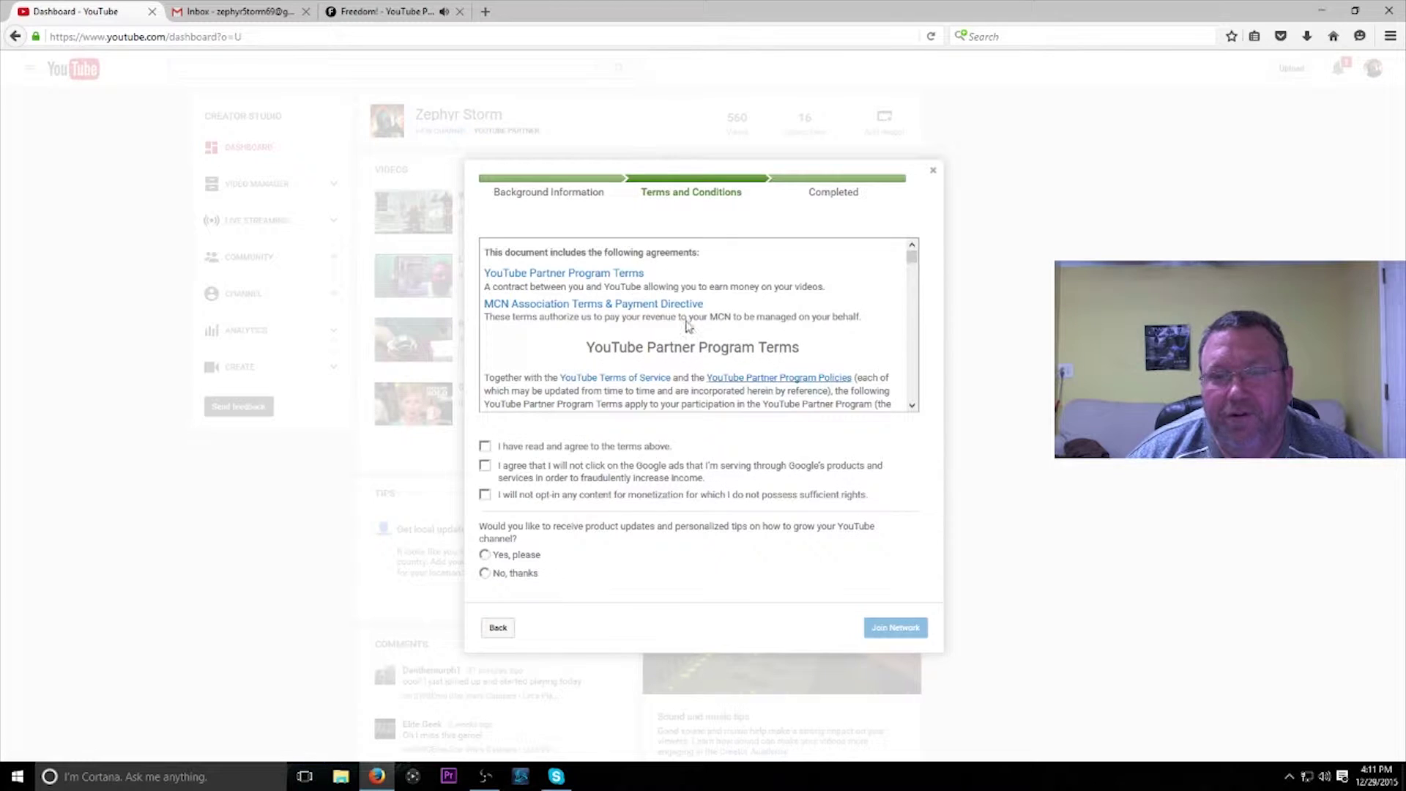
pyautogui.scroll(-1, 556, 287)
pyautogui.scroll(-6, 556, 288)
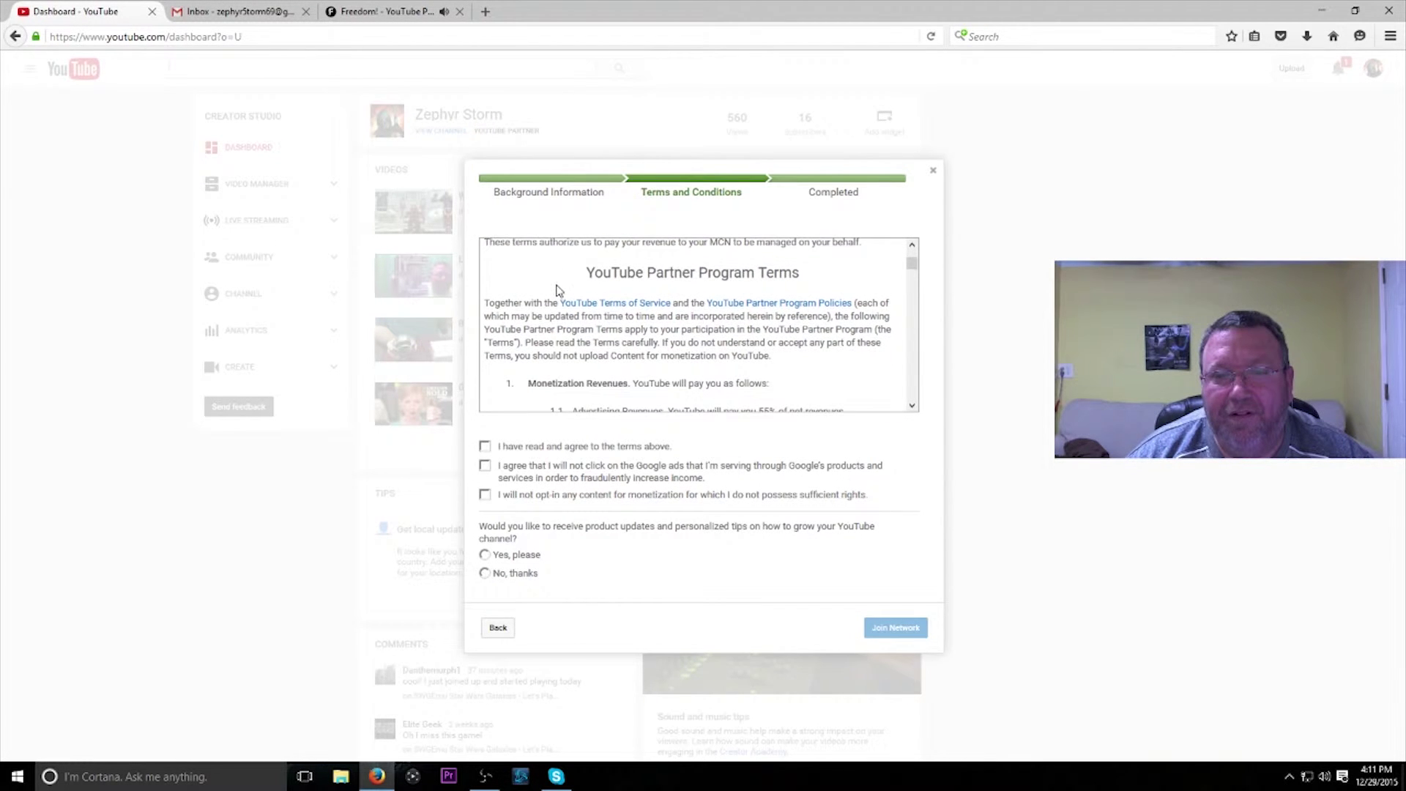
pyautogui.scroll(-12, 558, 291)
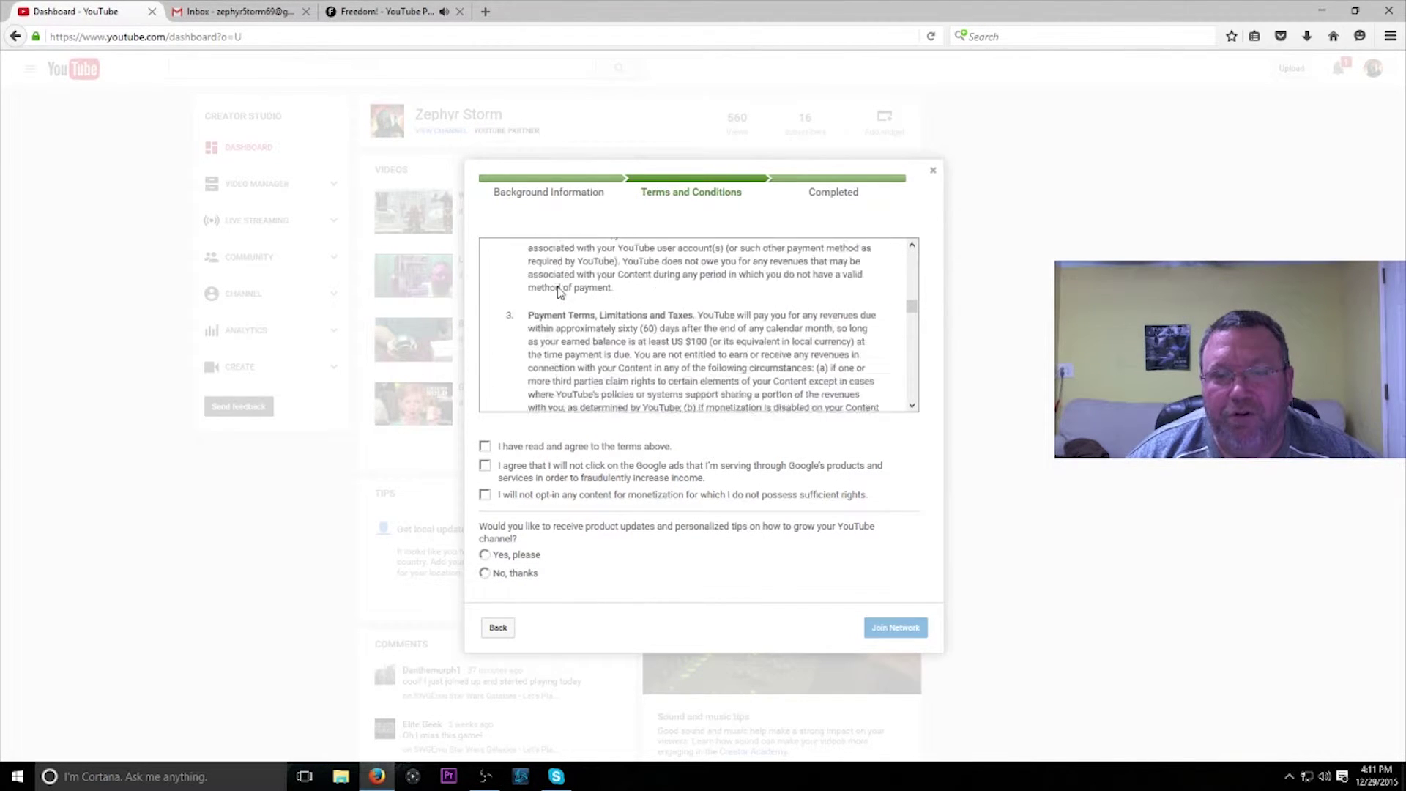
pyautogui.scroll(-8, 558, 291)
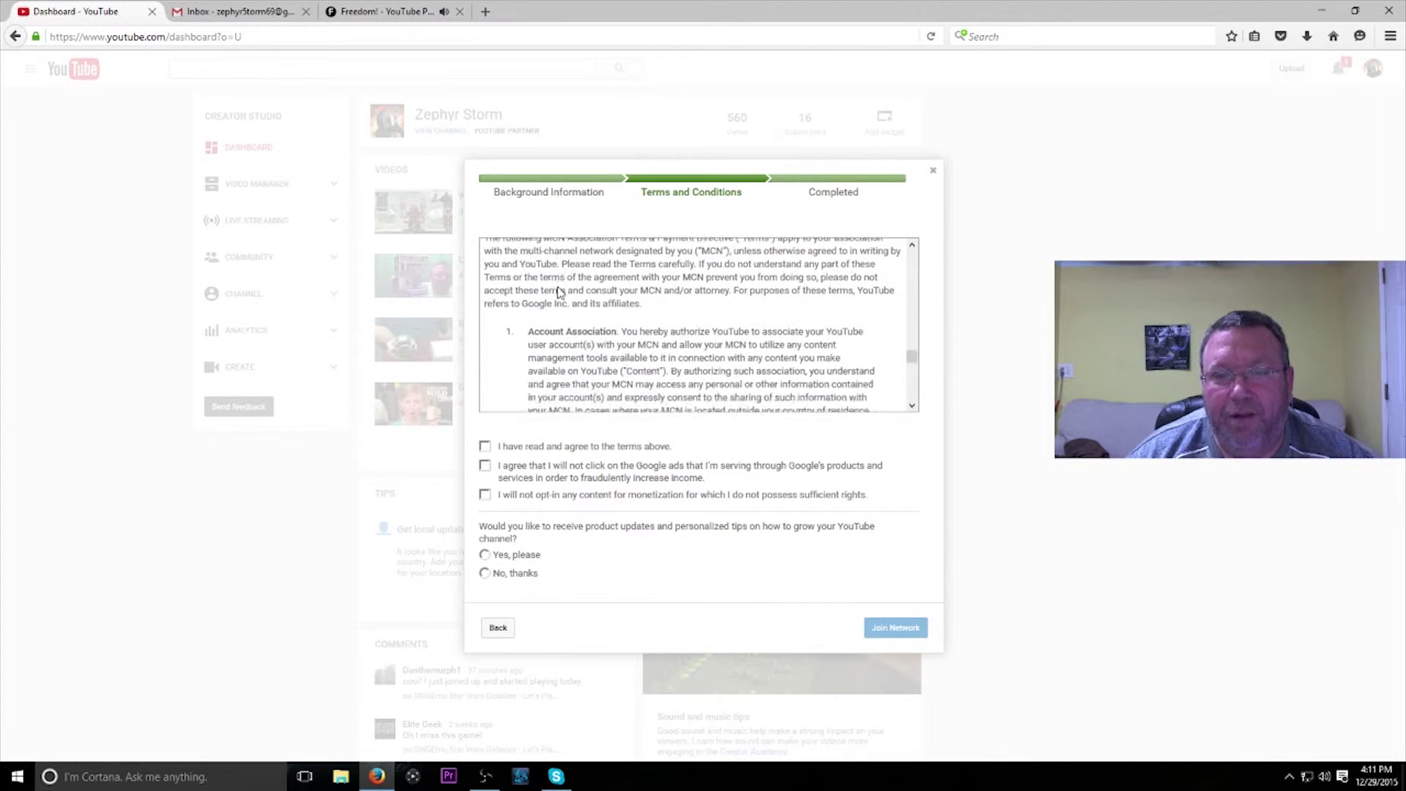
pyautogui.scroll(3, 586, 315)
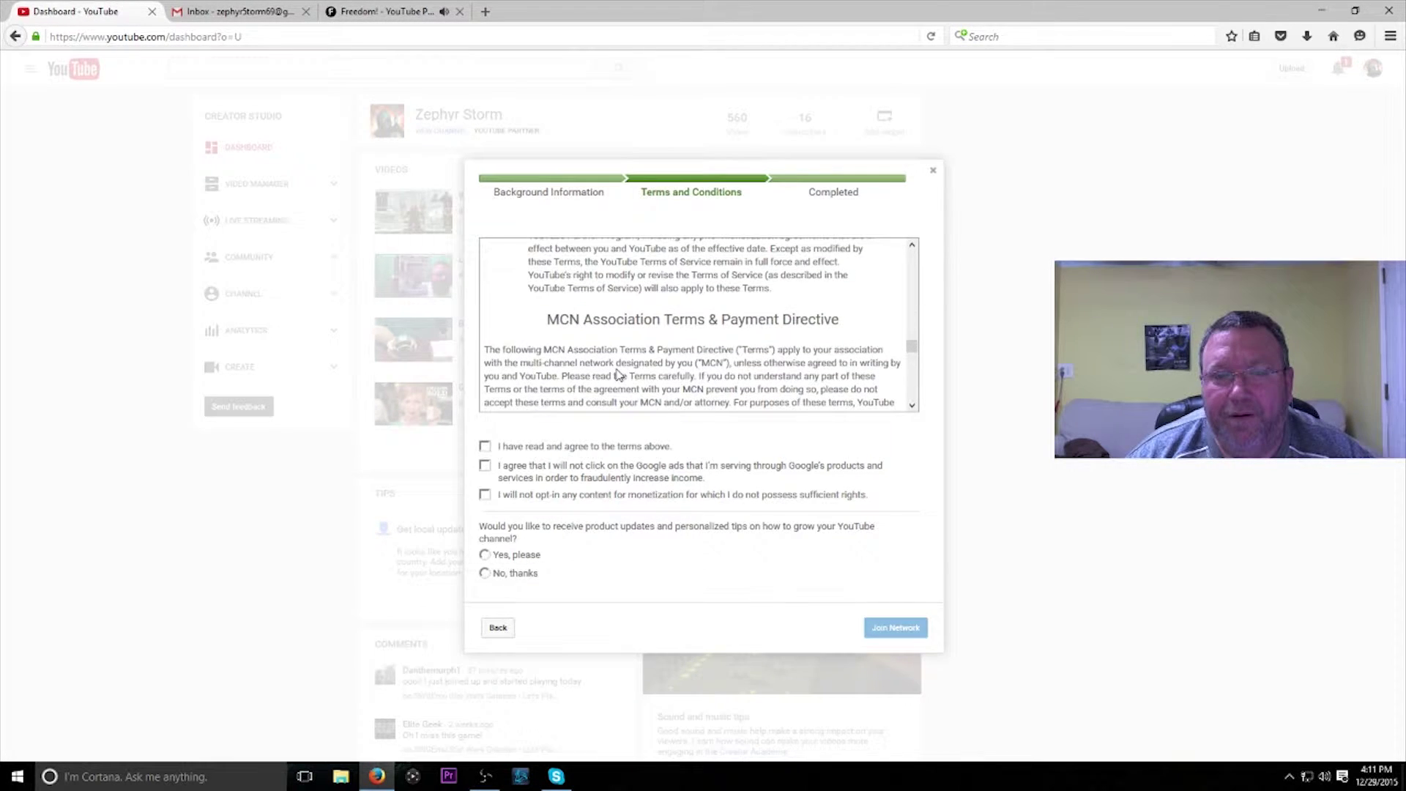
pyautogui.scroll(-3, 617, 374)
pyautogui.scroll(2, 659, 345)
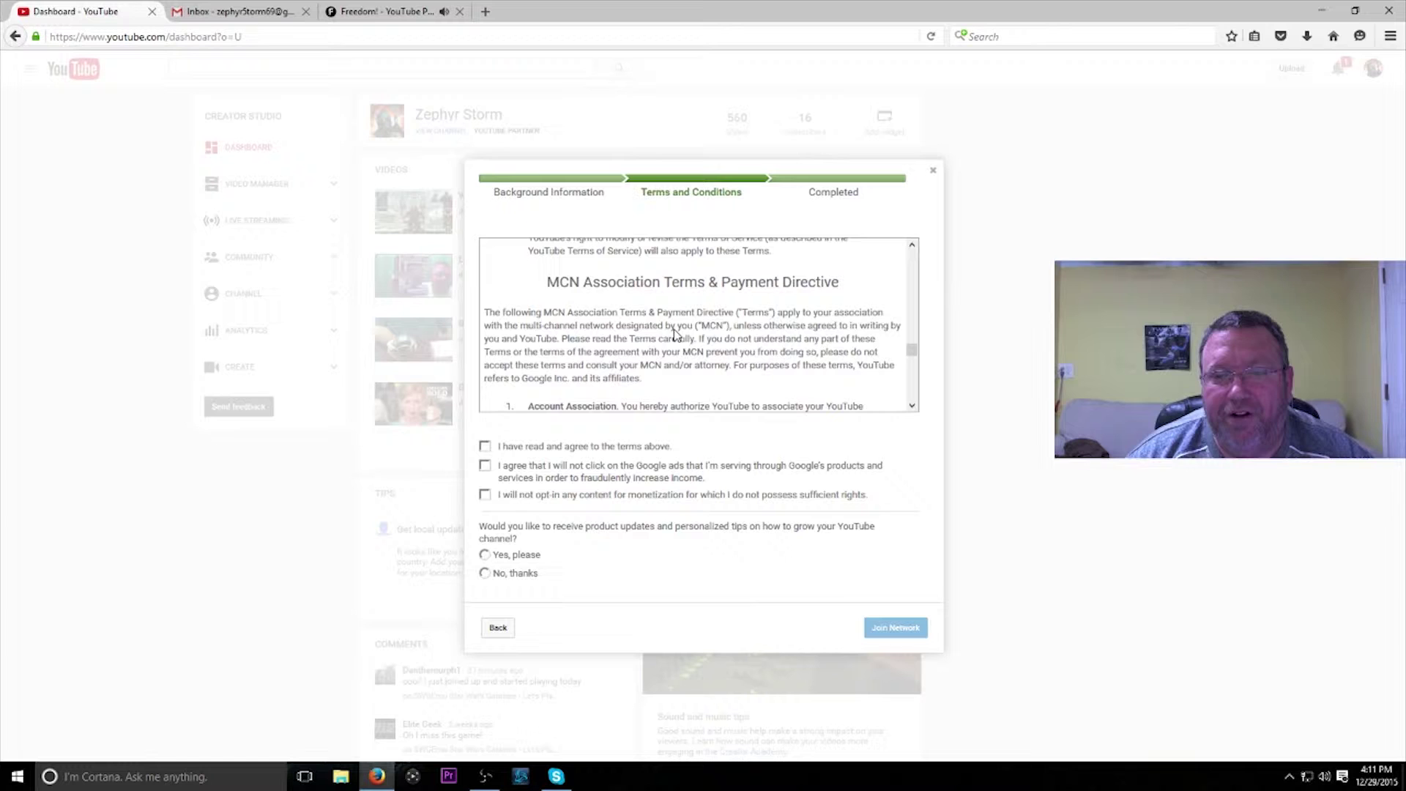
pyautogui.scroll(-5, 674, 345)
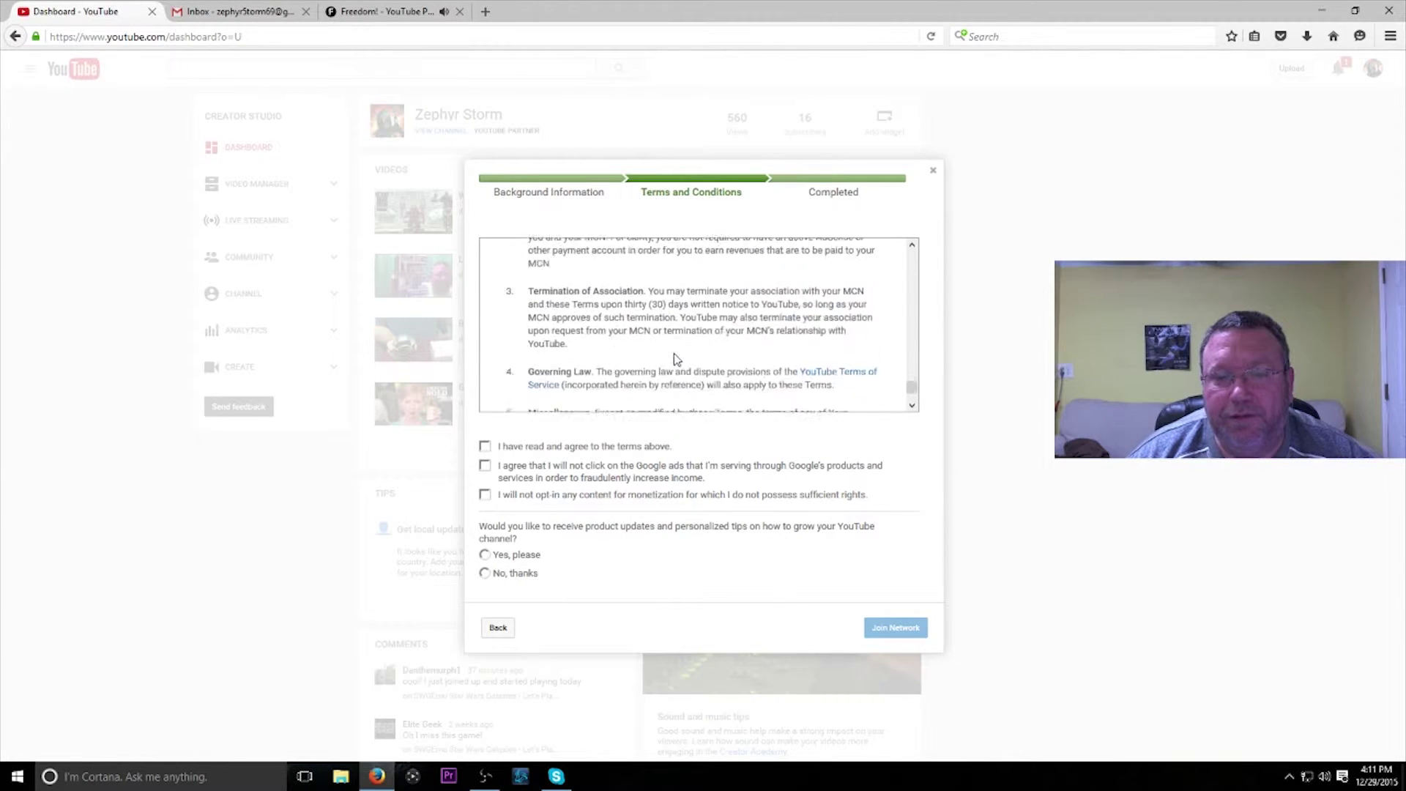
pyautogui.scroll(-2, 674, 358)
pyautogui.scroll(12, 674, 356)
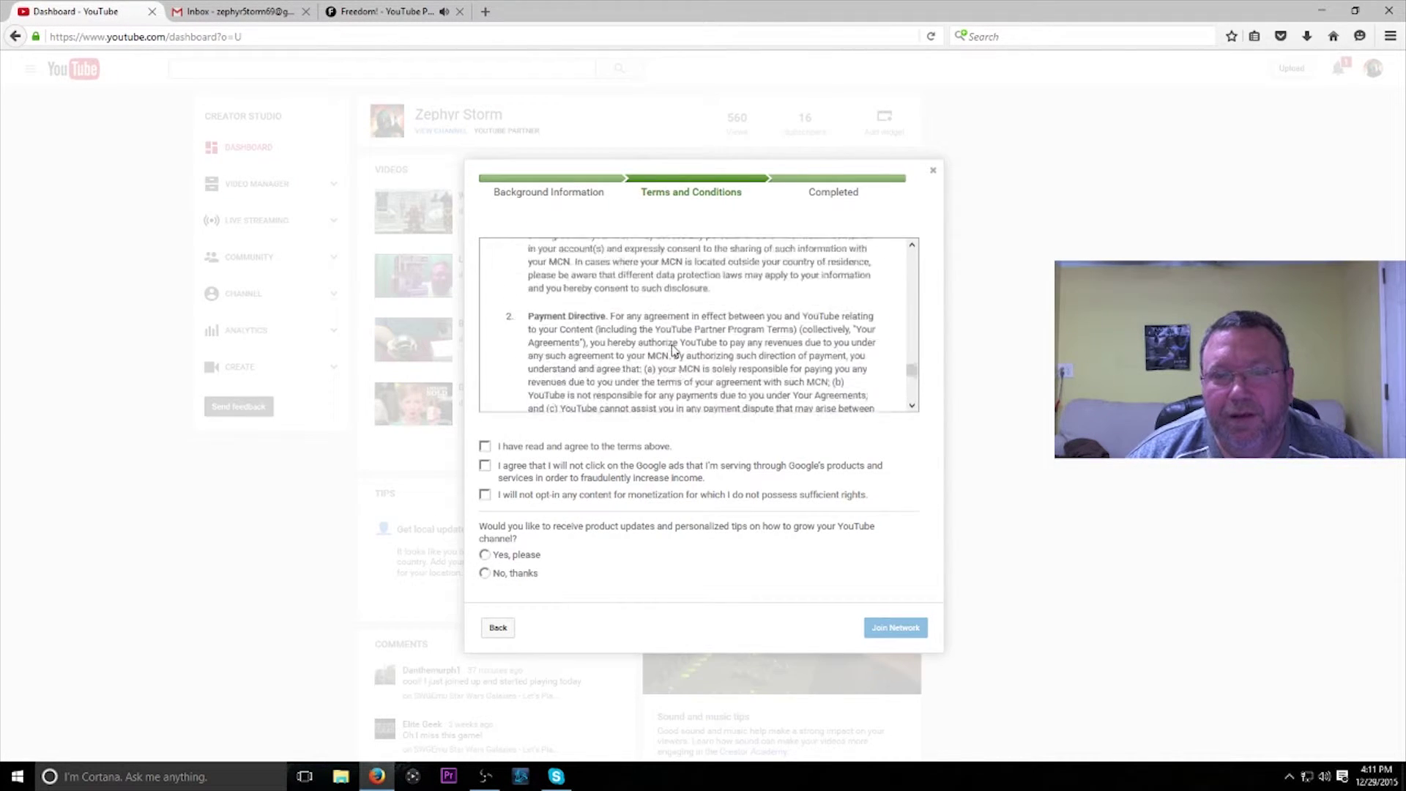
pyautogui.scroll(10, 671, 344)
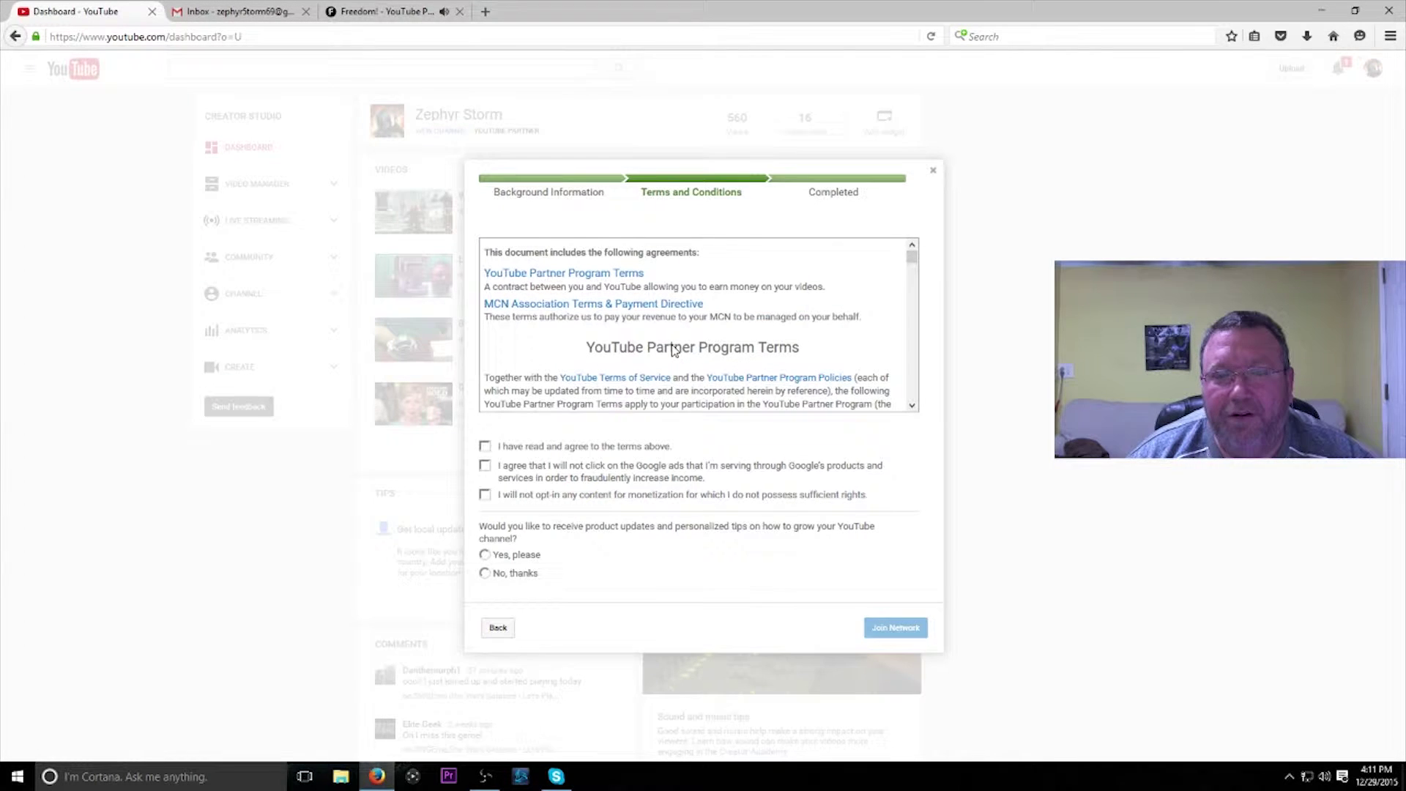
# - Tick the three agreements: terms read, no clicking own ads, and rights to monetized content
pyautogui.click(484, 447)
pyautogui.click(485, 467)
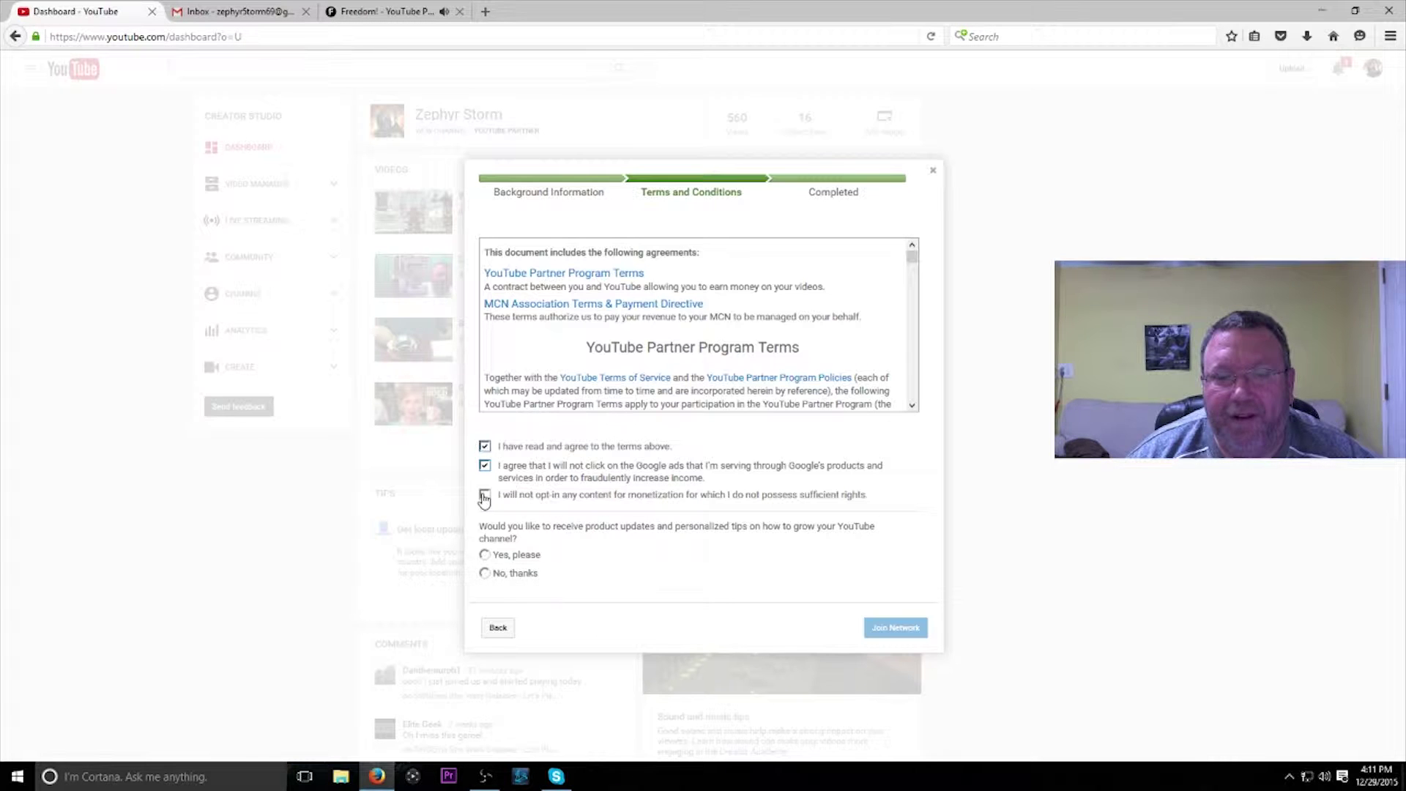
pyautogui.click(484, 497)
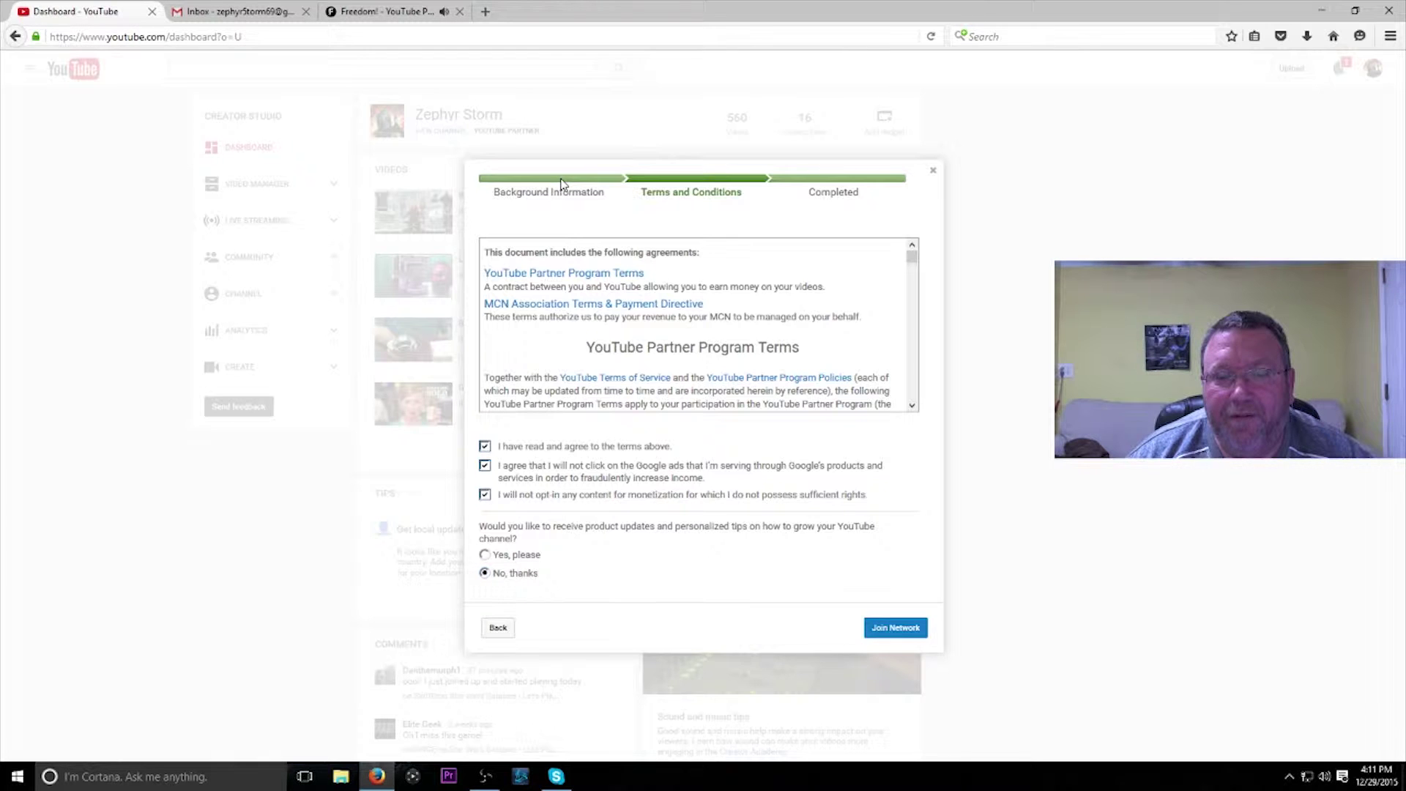
# - Leave the invitation dialog and reopen the Creator Studio dashboard from the account menu
pyautogui.click(498, 628)
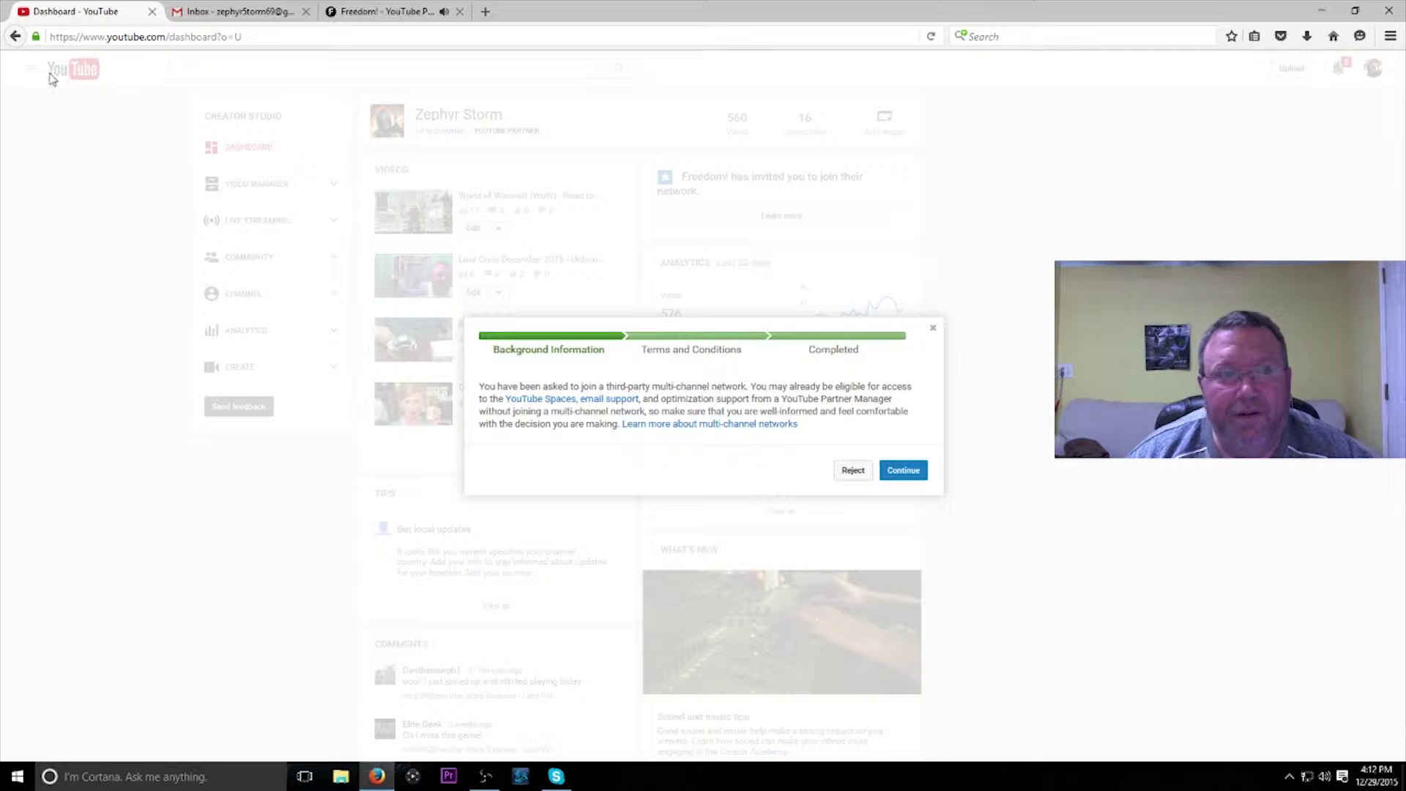
pyautogui.click(16, 37)
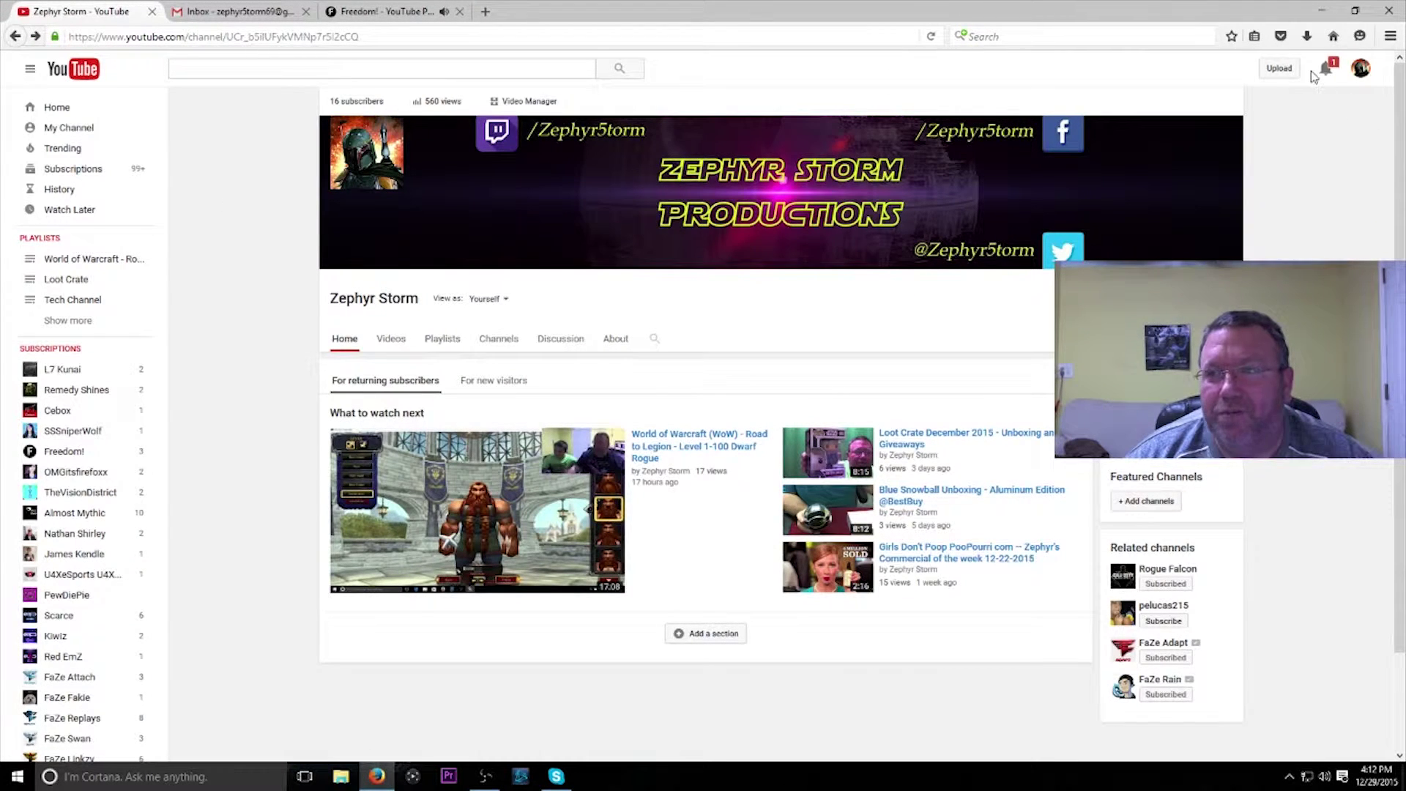
pyautogui.click(1360, 69)
pyautogui.click(1266, 166)
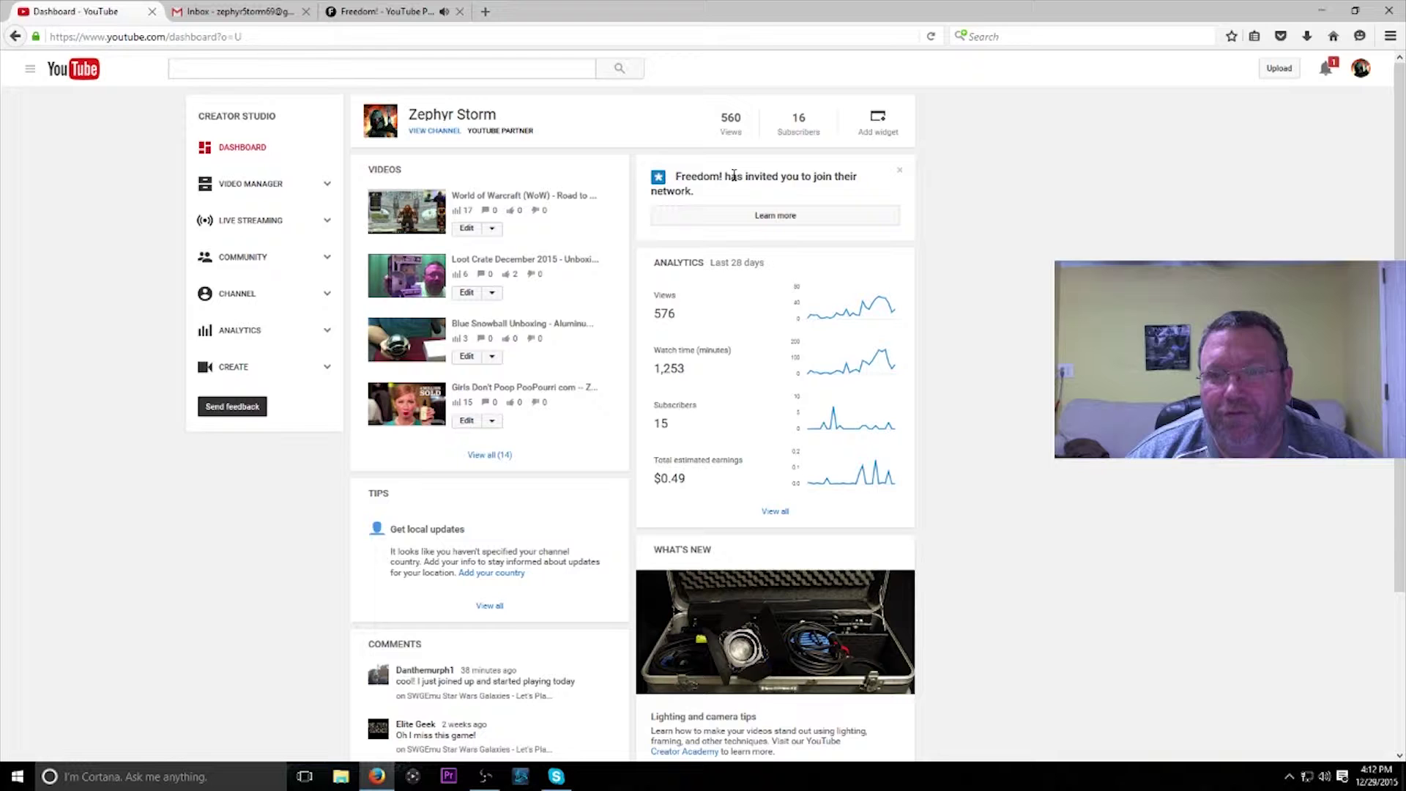
# - Reopen Freedom!'s invitation, accept all three agreements, and click Join Network
pyautogui.click(781, 216)
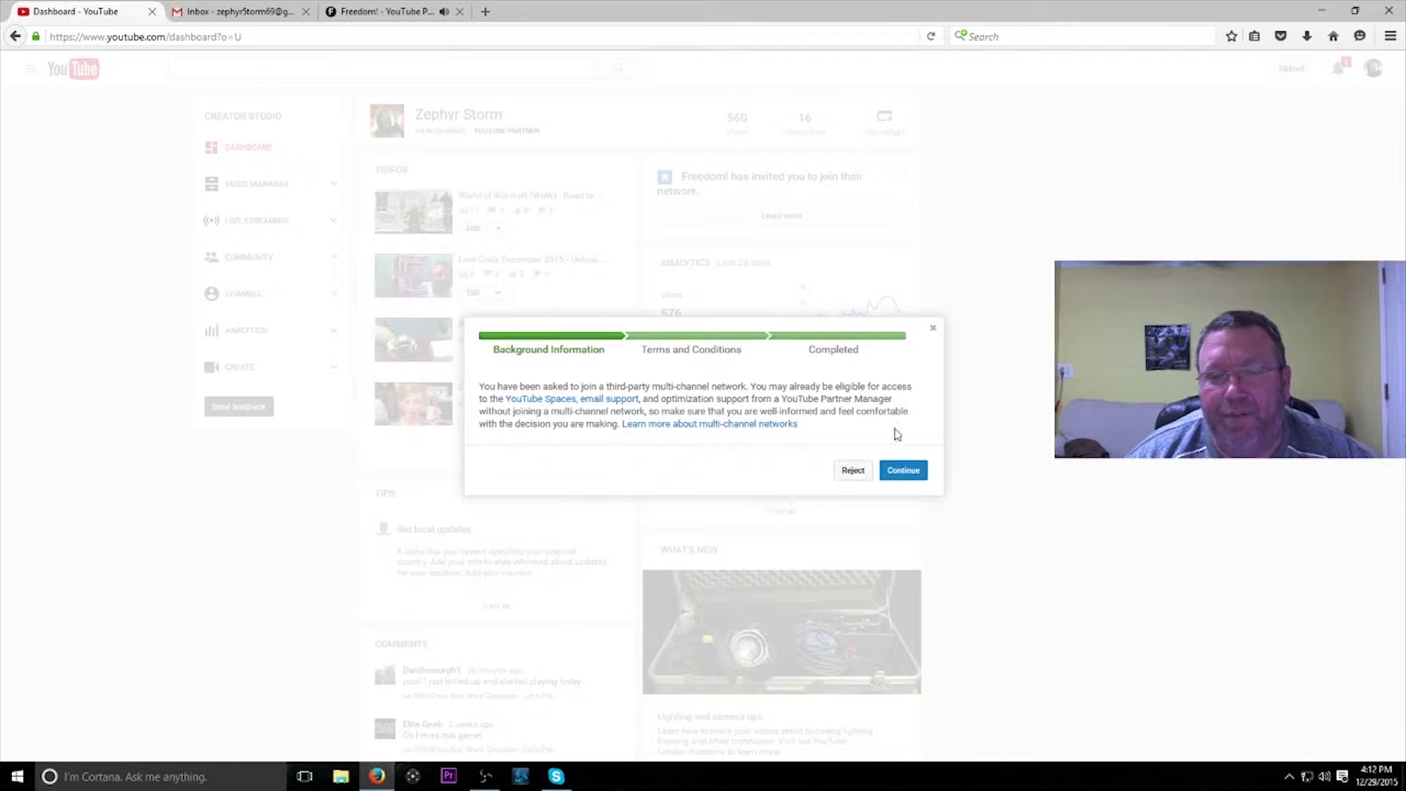
pyautogui.click(908, 473)
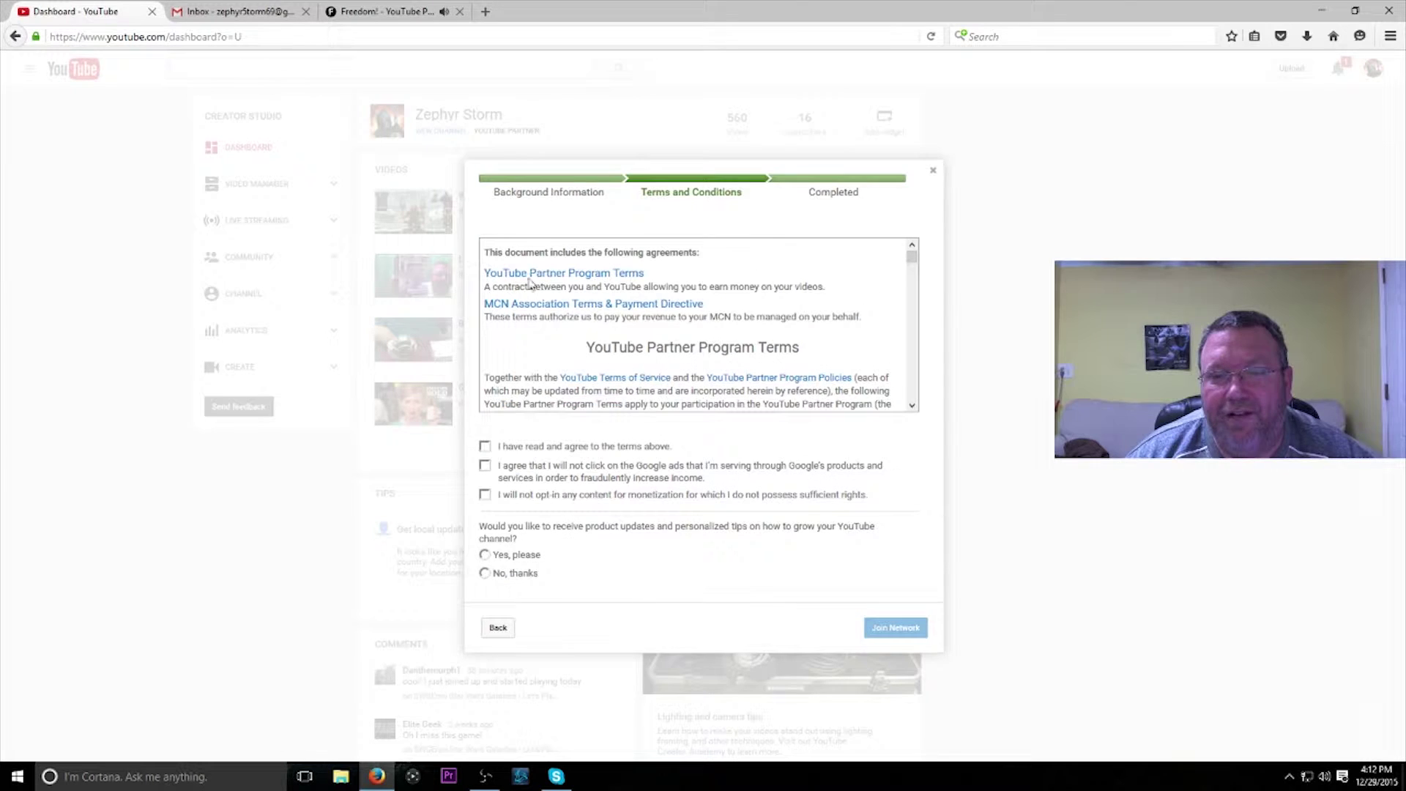
pyautogui.click(484, 446)
pyautogui.scroll(-2, 534, 307)
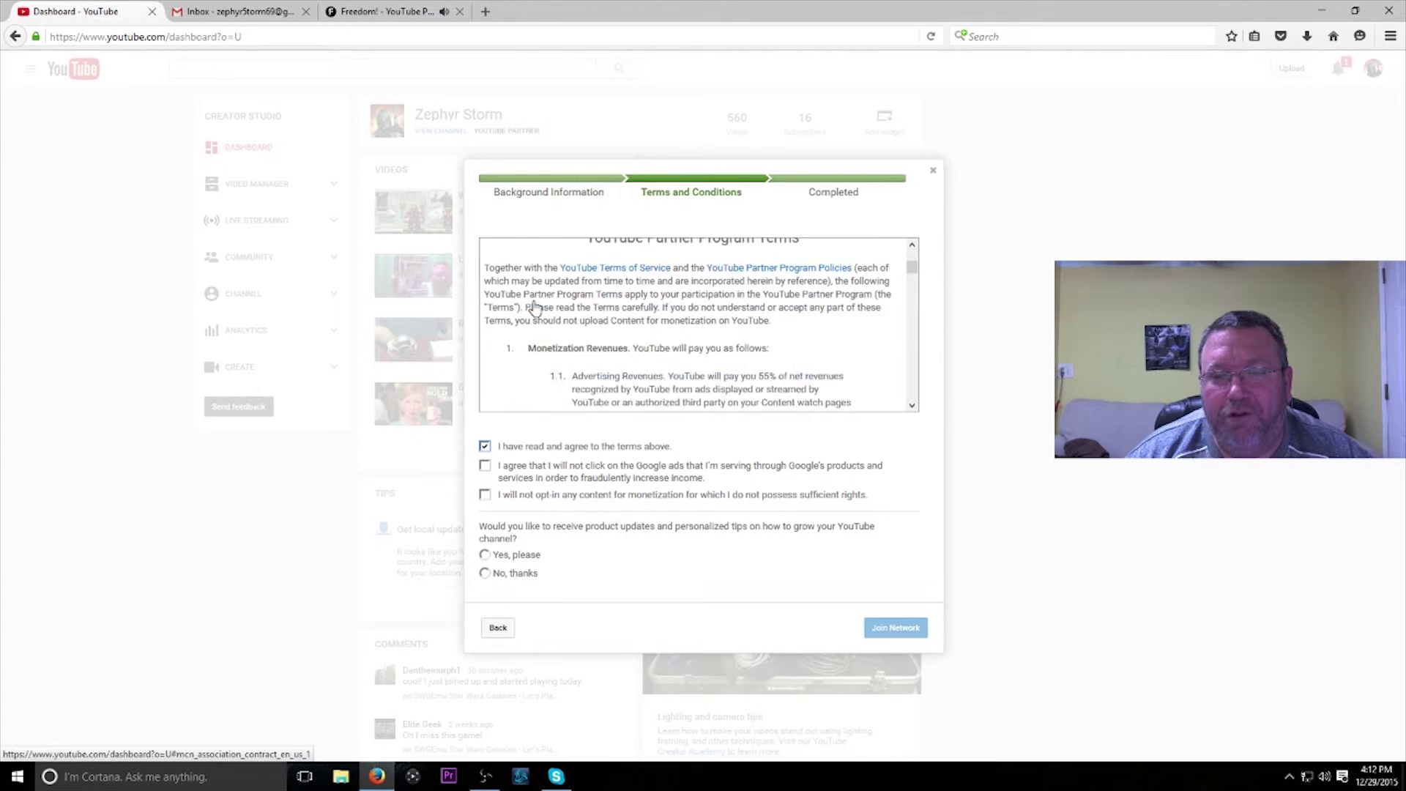
pyautogui.scroll(2, 534, 307)
pyautogui.scroll(-10, 534, 307)
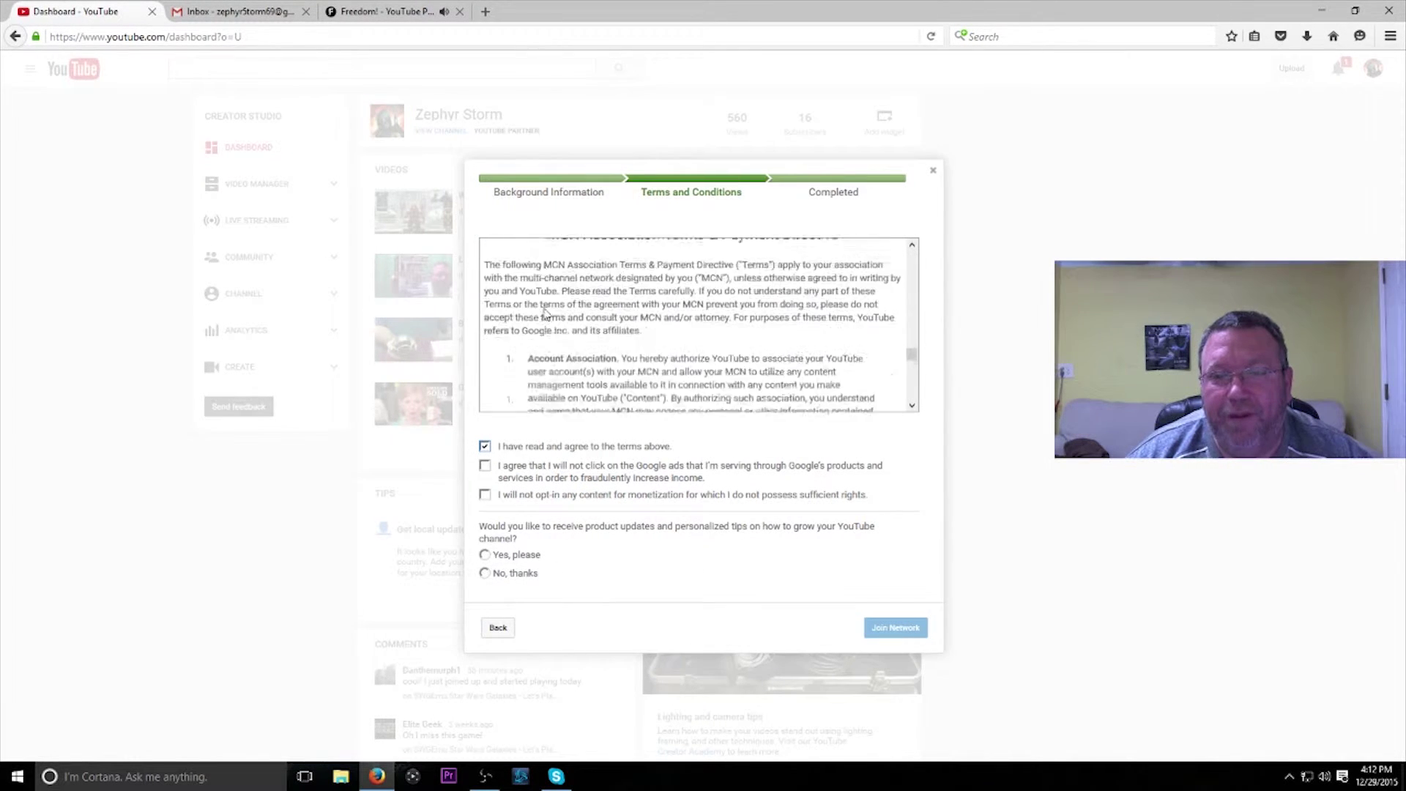
pyautogui.scroll(-2, 545, 314)
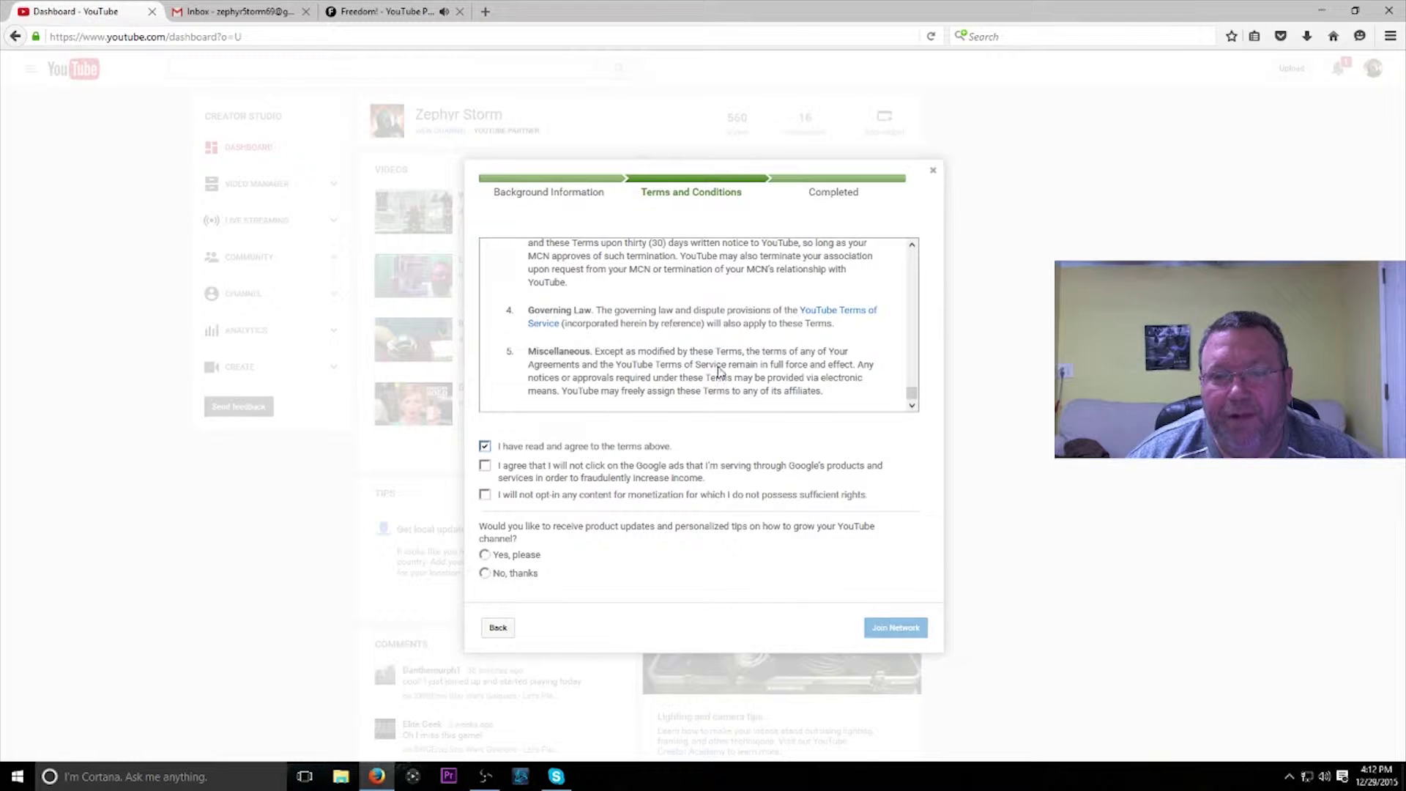
pyautogui.click(484, 465)
pyautogui.click(485, 495)
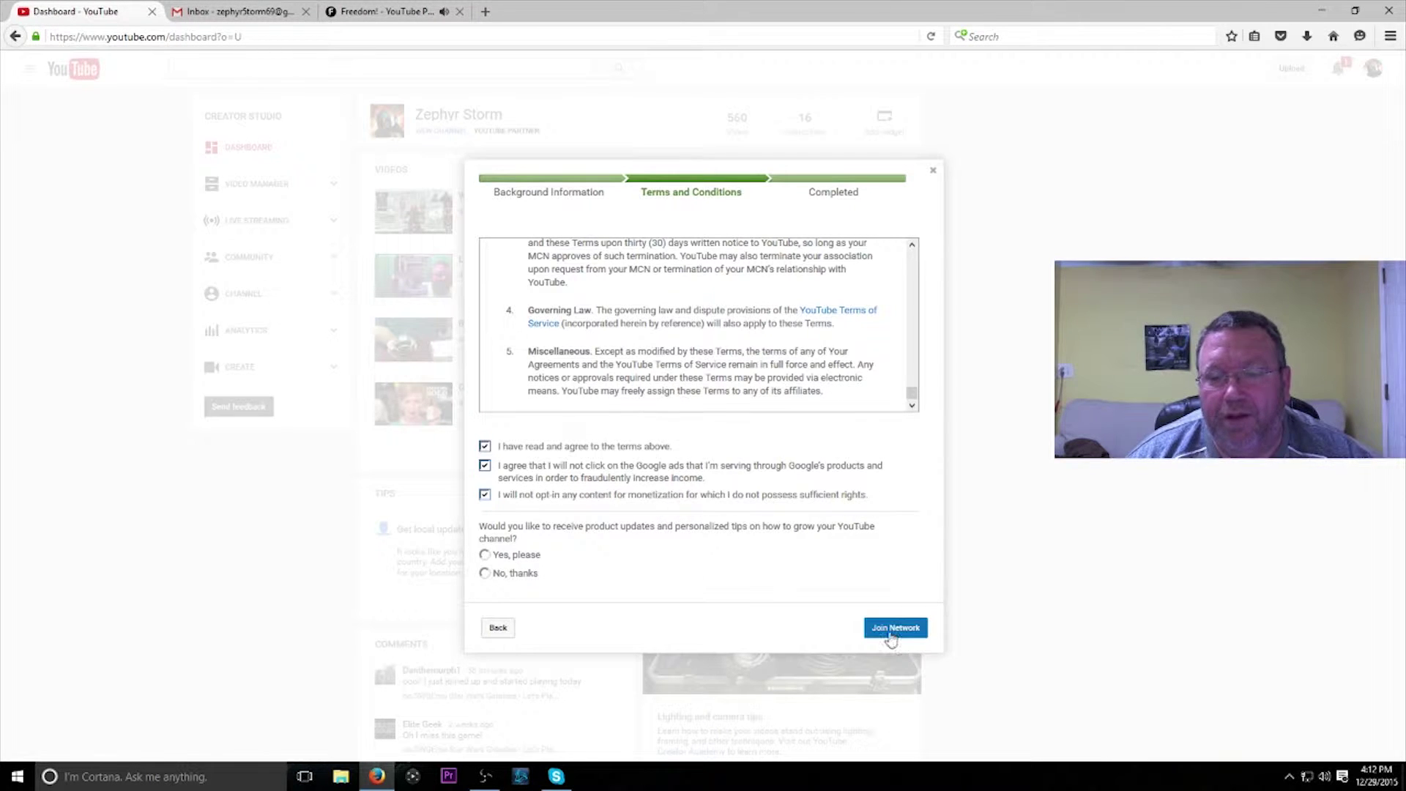
pyautogui.click(893, 633)
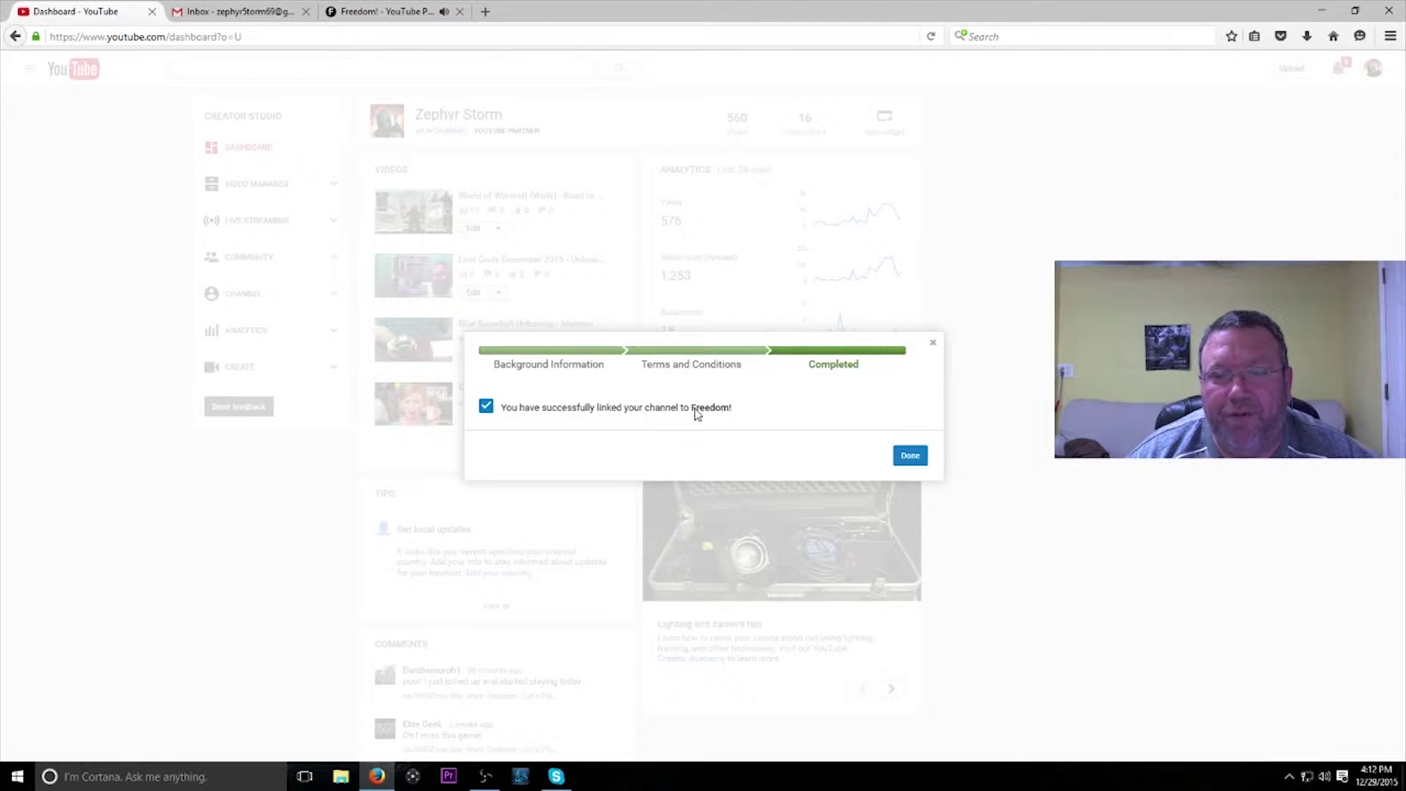
# - Highlight 'Freedom!' in the success message, then close the confirmation with Done
pyautogui.moveTo(691, 408); pyautogui.dragTo(732, 410)
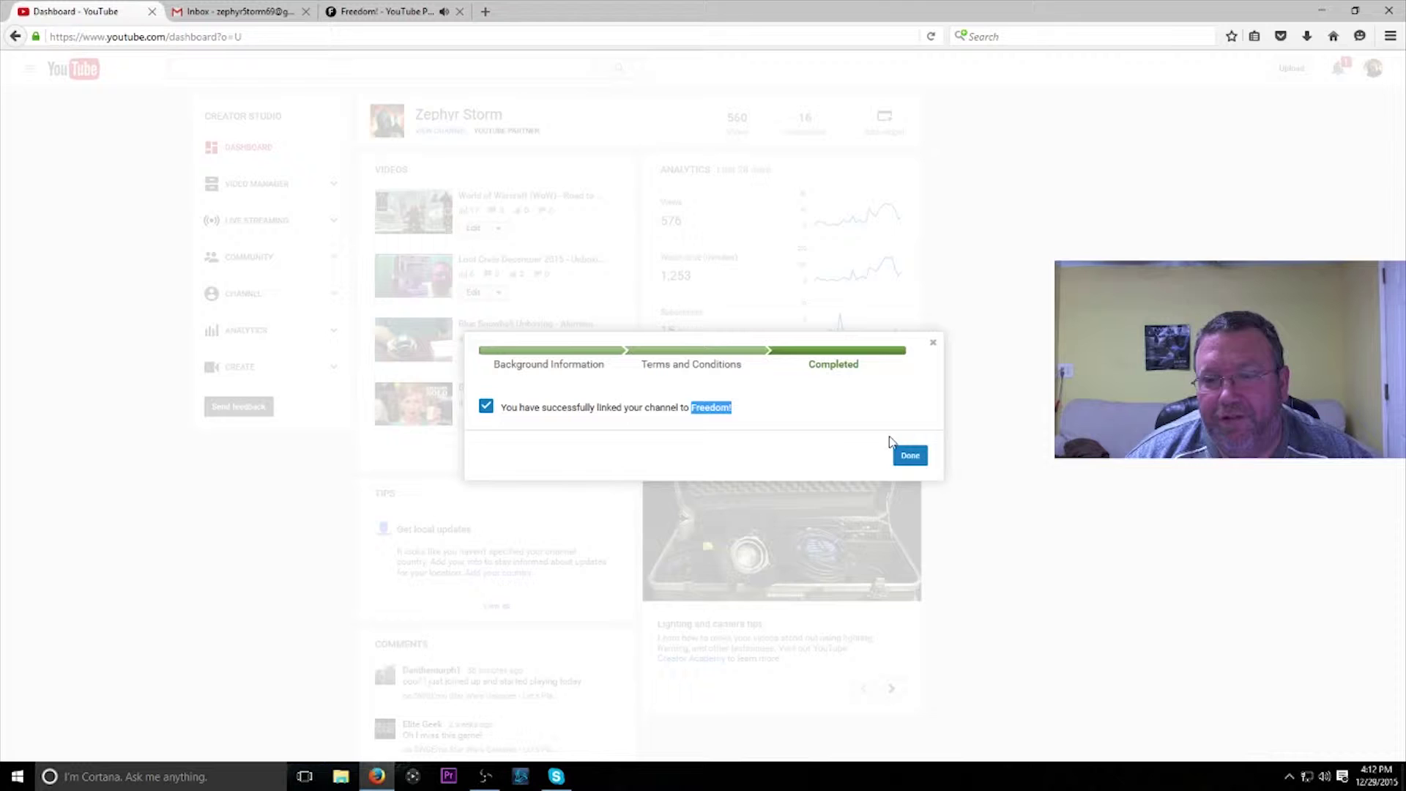
pyautogui.click(908, 455)
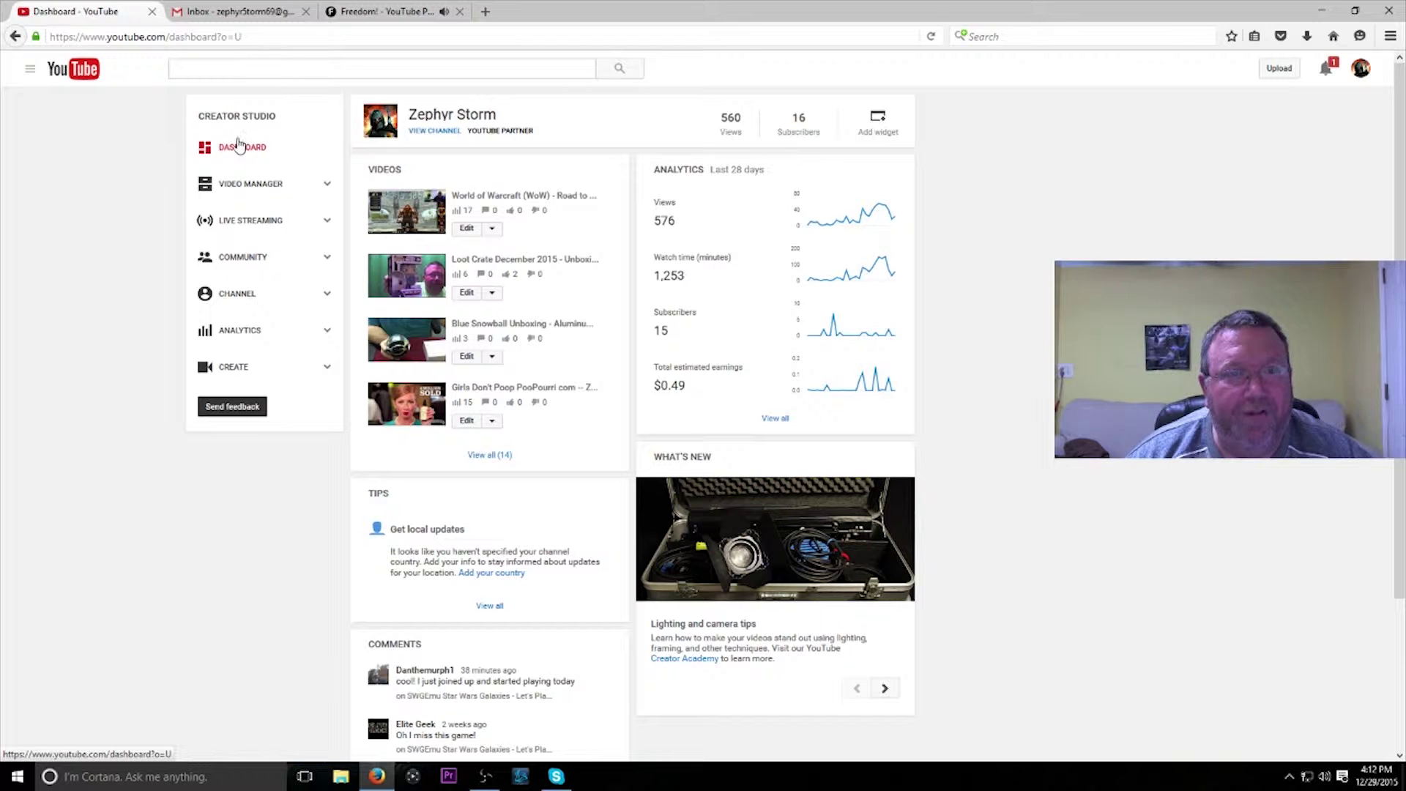
# - On the Freedom! homepage, review the revenue share benefits and highlight 'No lock-in forever'
pyautogui.click(355, 10)
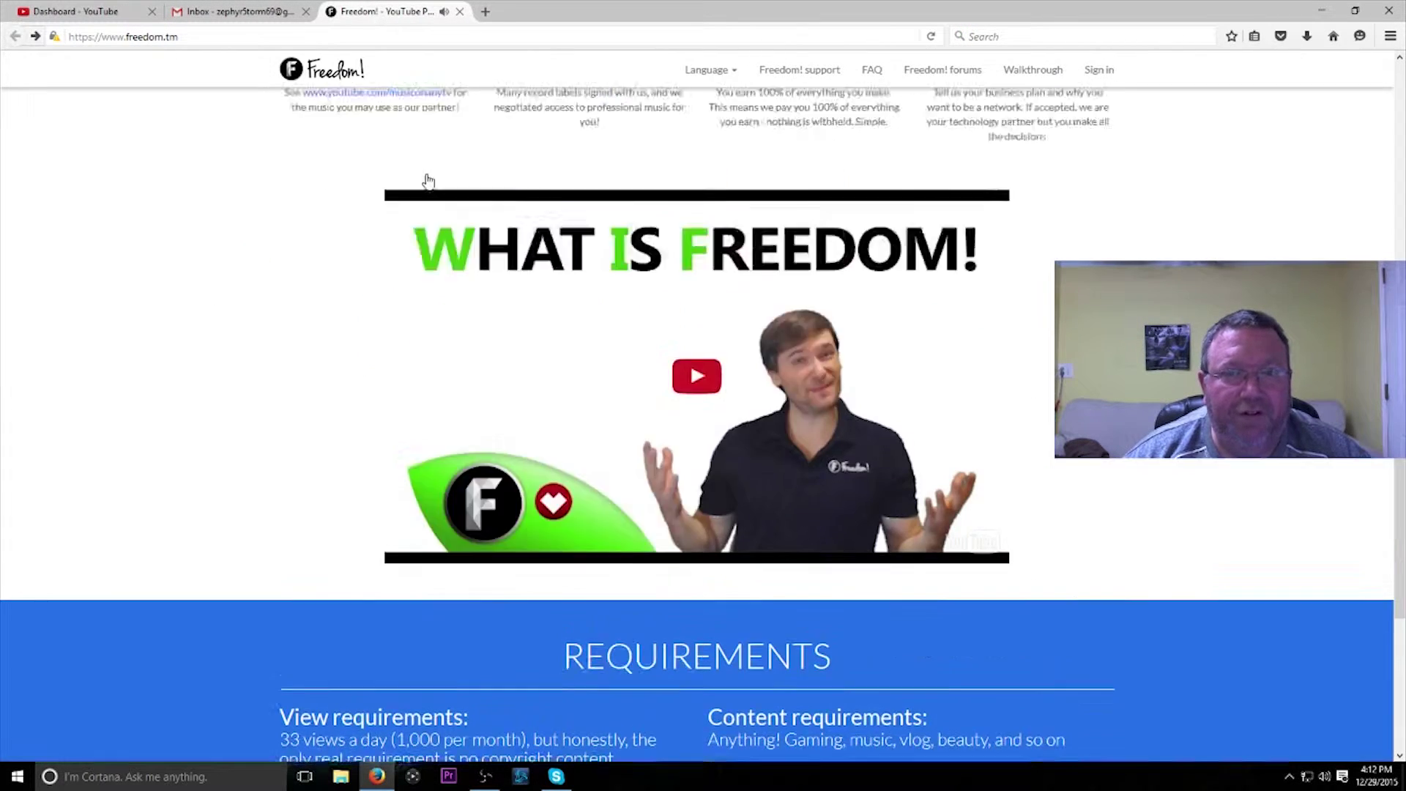
pyautogui.scroll(10, 428, 181)
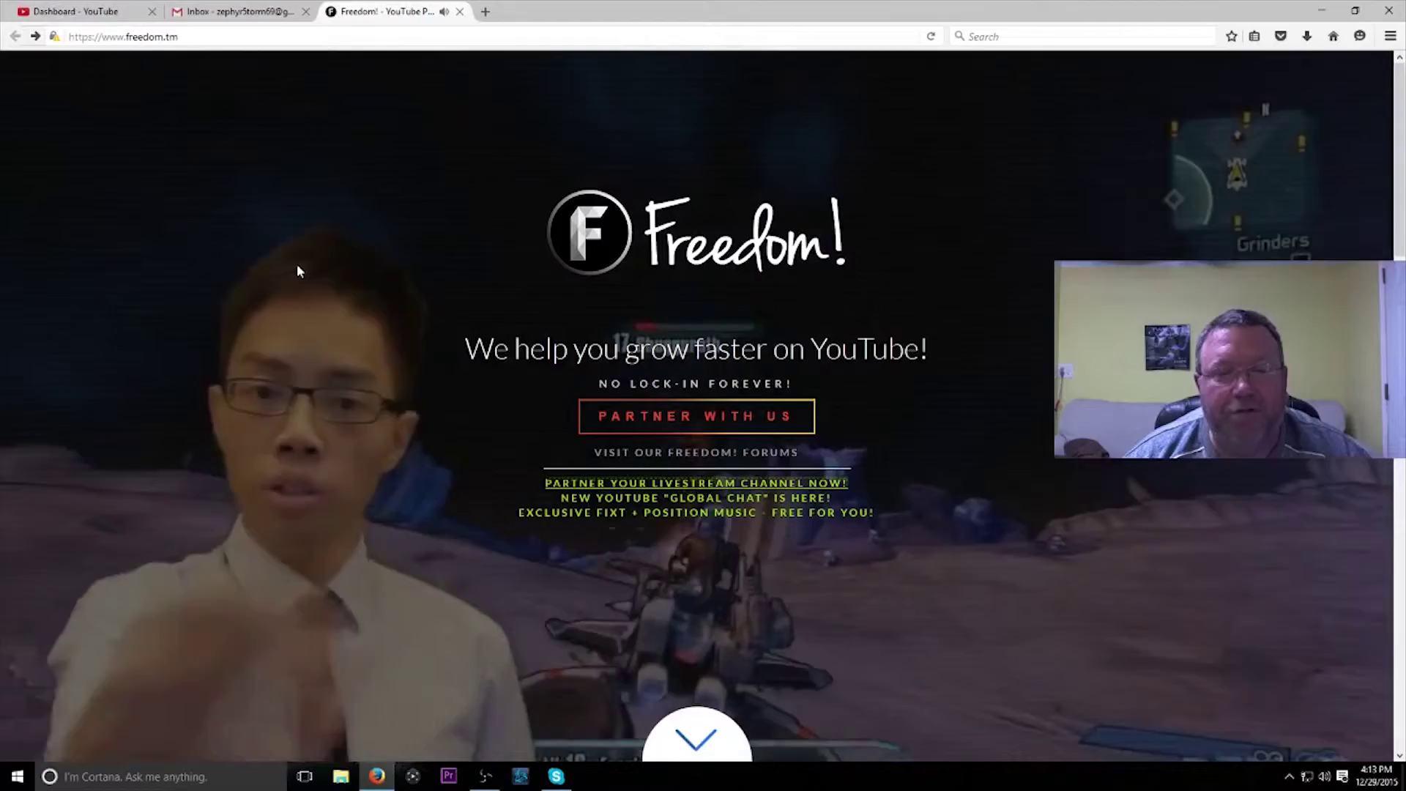
pyautogui.scroll(-2, 297, 264)
pyautogui.scroll(2, 297, 263)
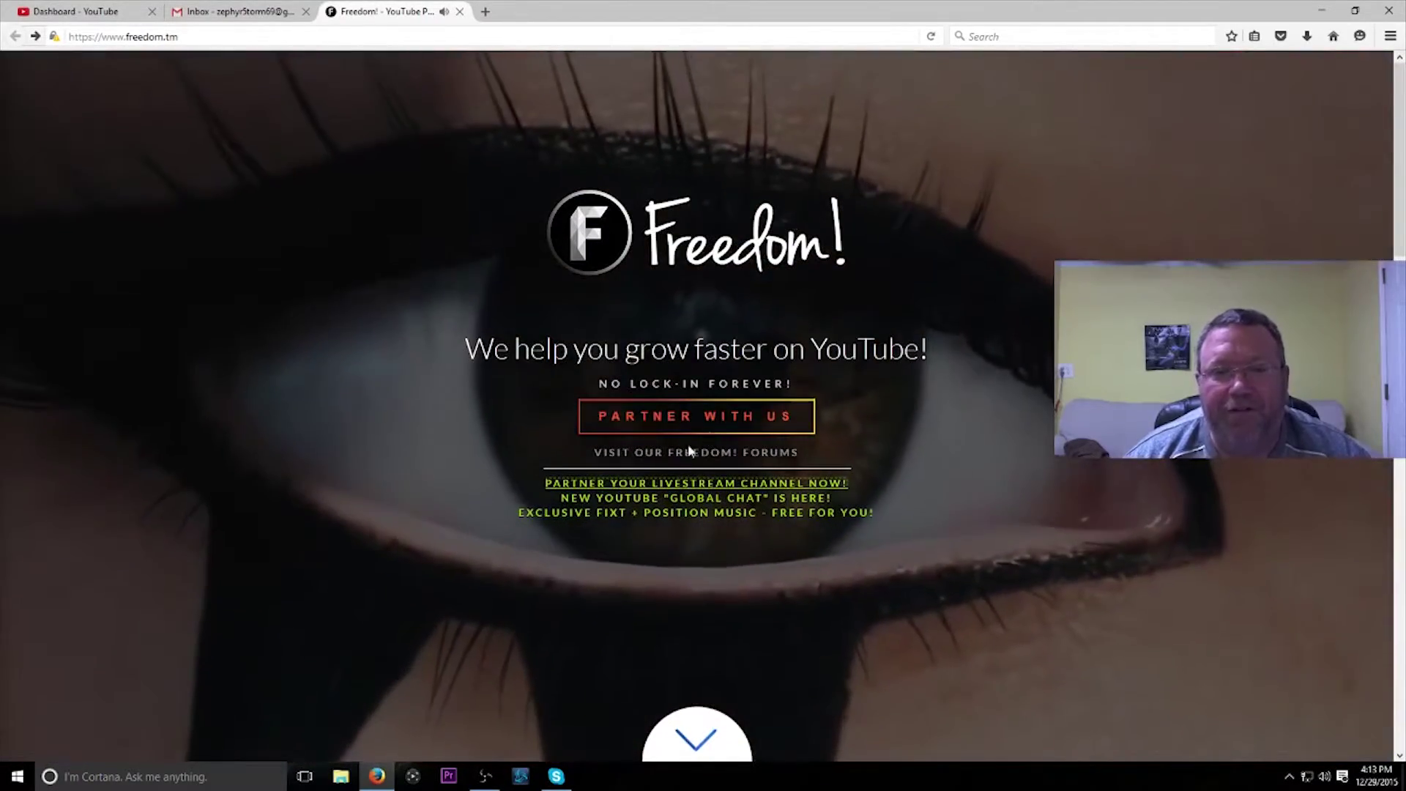
pyautogui.scroll(-5, 557, 421)
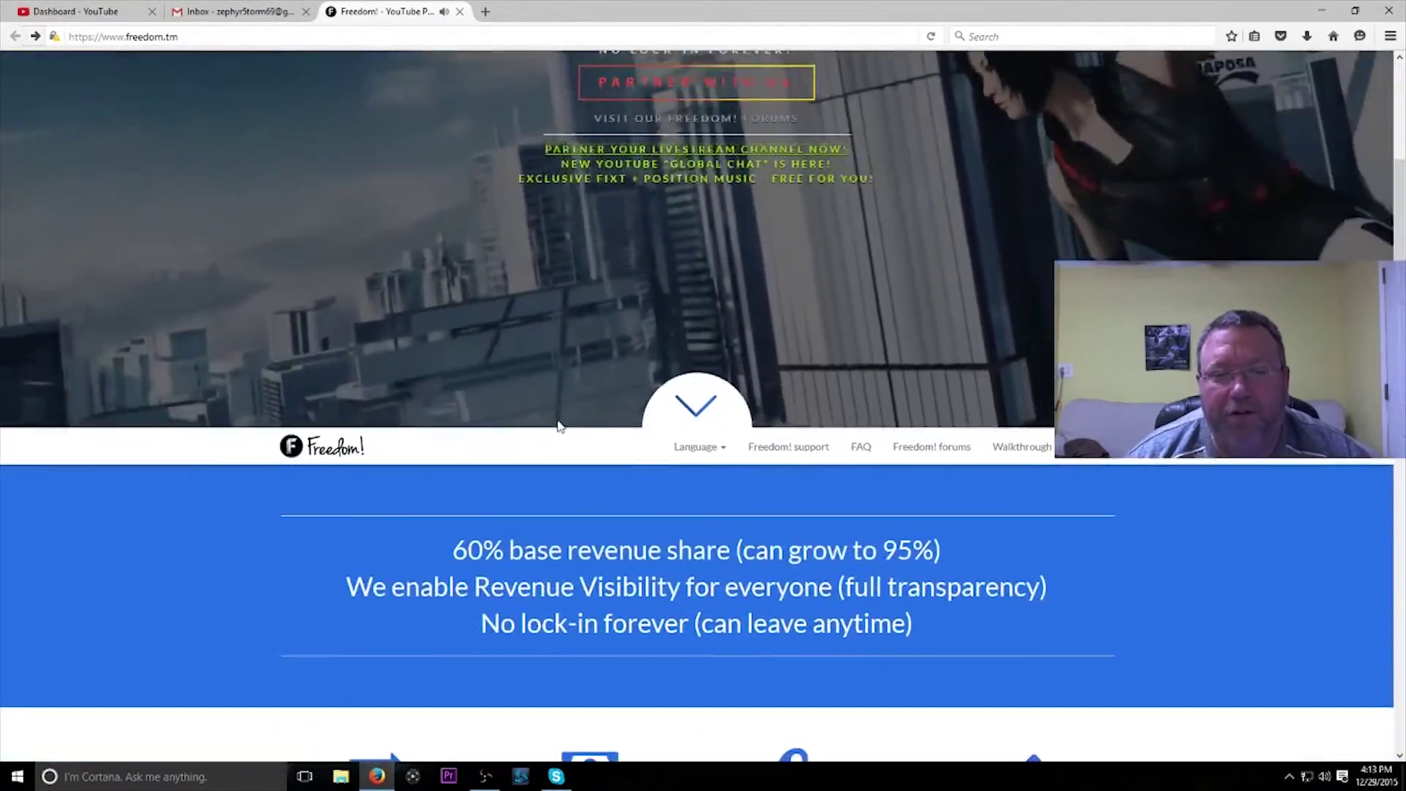
pyautogui.scroll(-3, 556, 424)
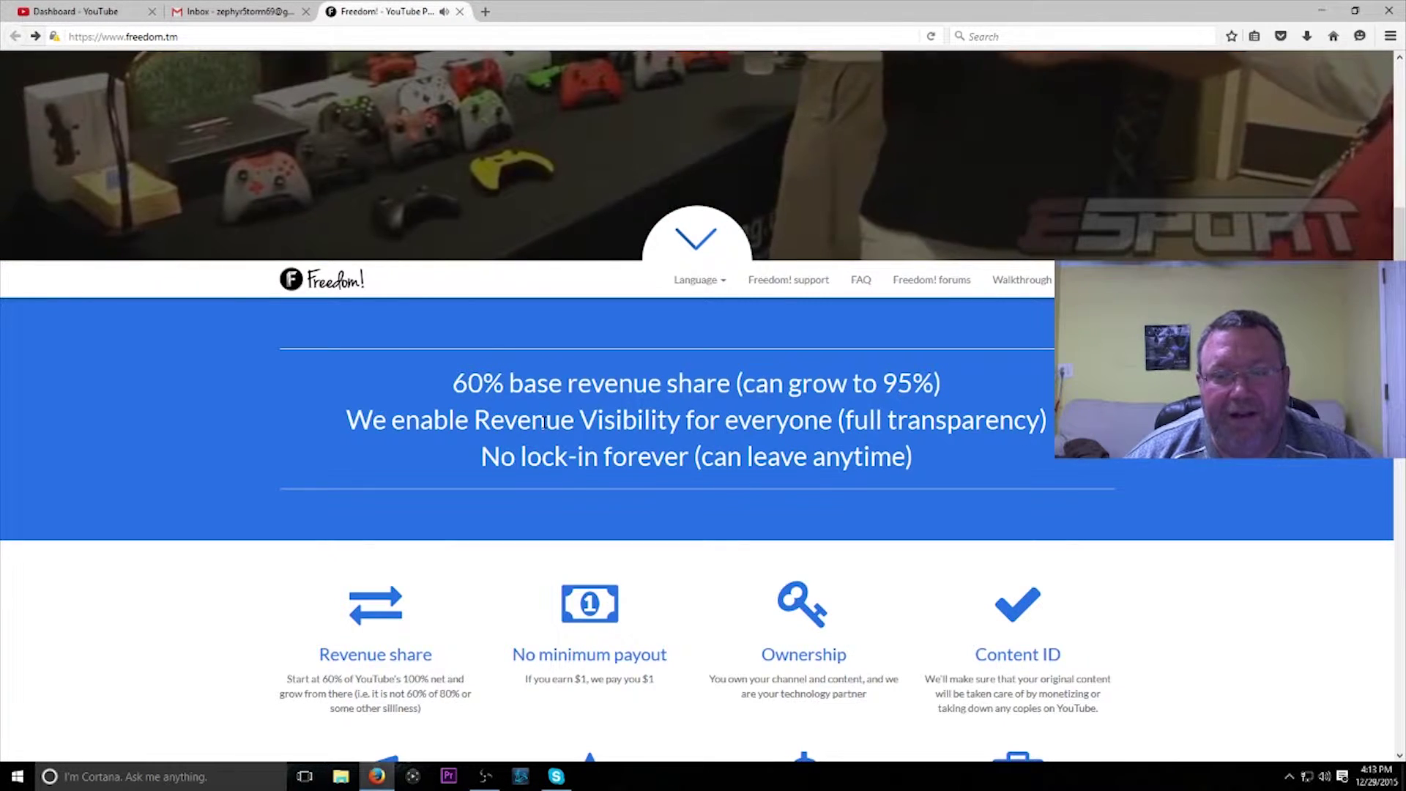
pyautogui.scroll(-1, 545, 422)
pyautogui.moveTo(480, 374); pyautogui.dragTo(687, 377)
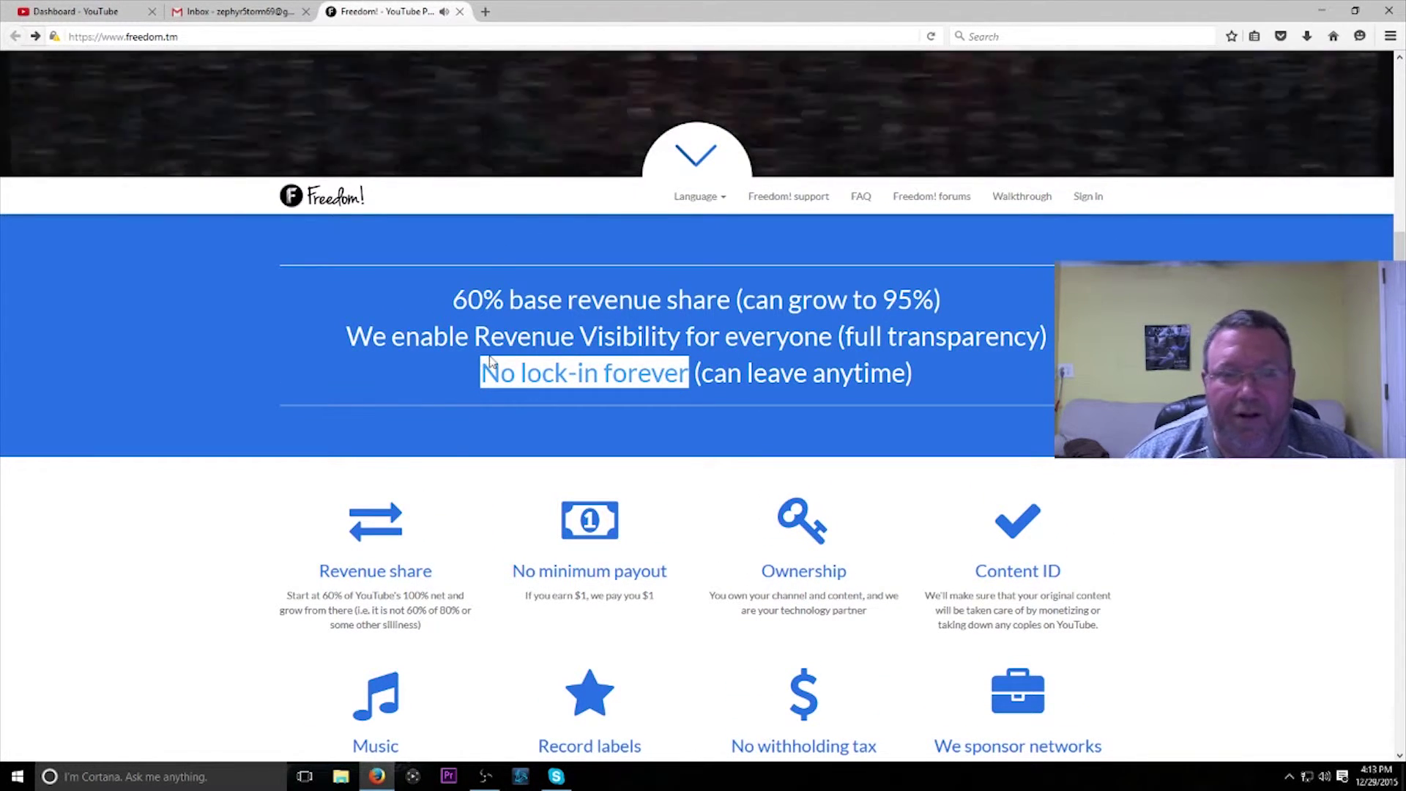
pyautogui.scroll(-1, 380, 439)
pyautogui.scroll(1, 381, 432)
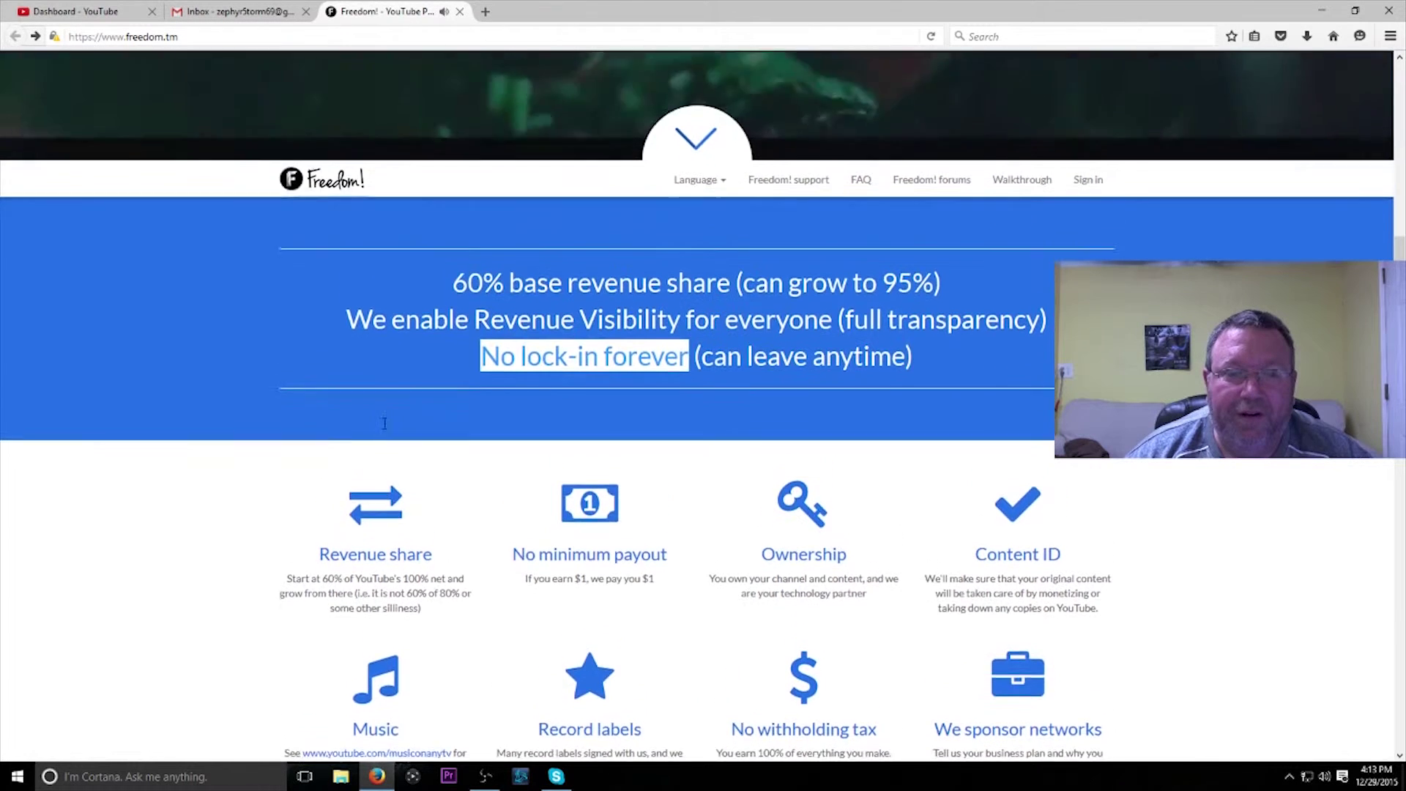
pyautogui.scroll(-5, 382, 429)
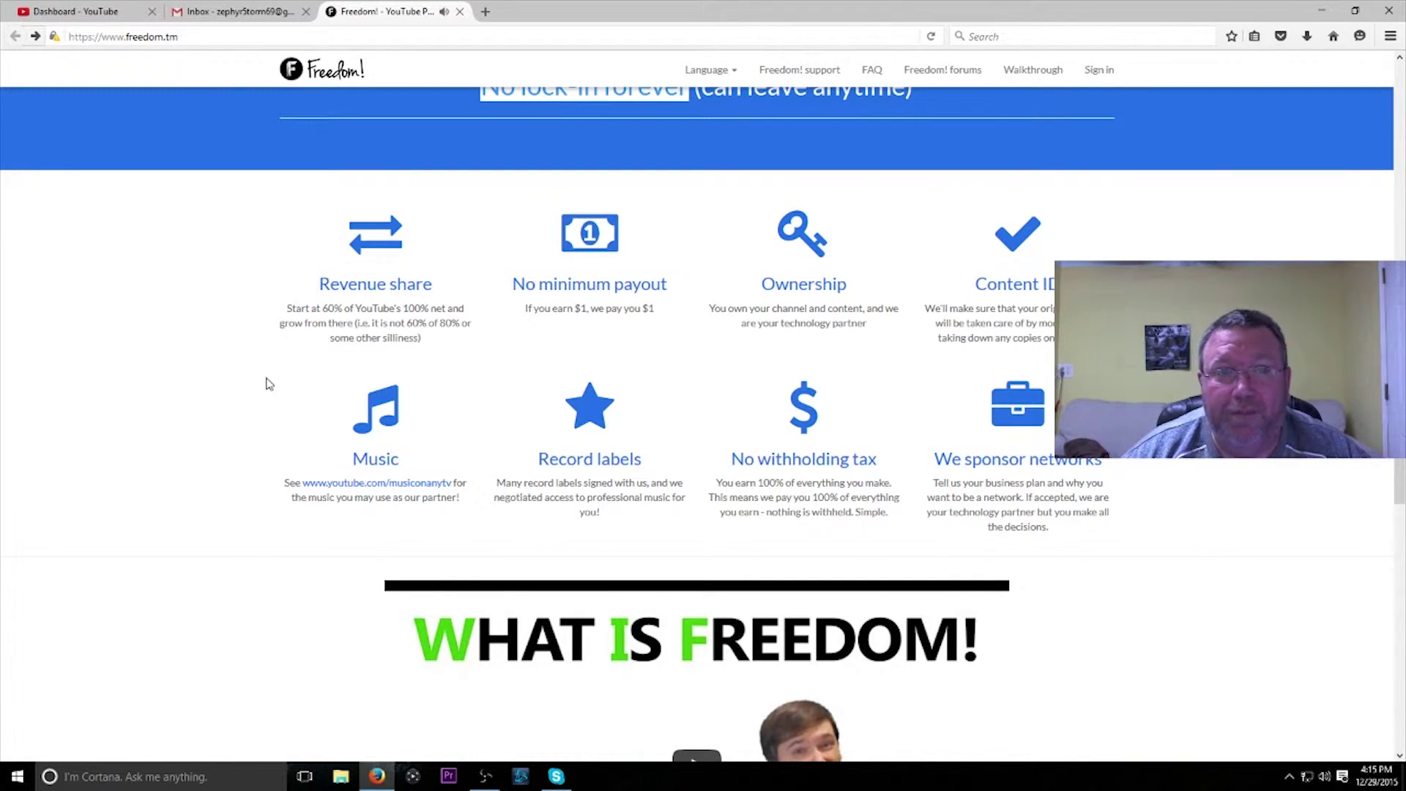
pyautogui.scroll(-4, 406, 550)
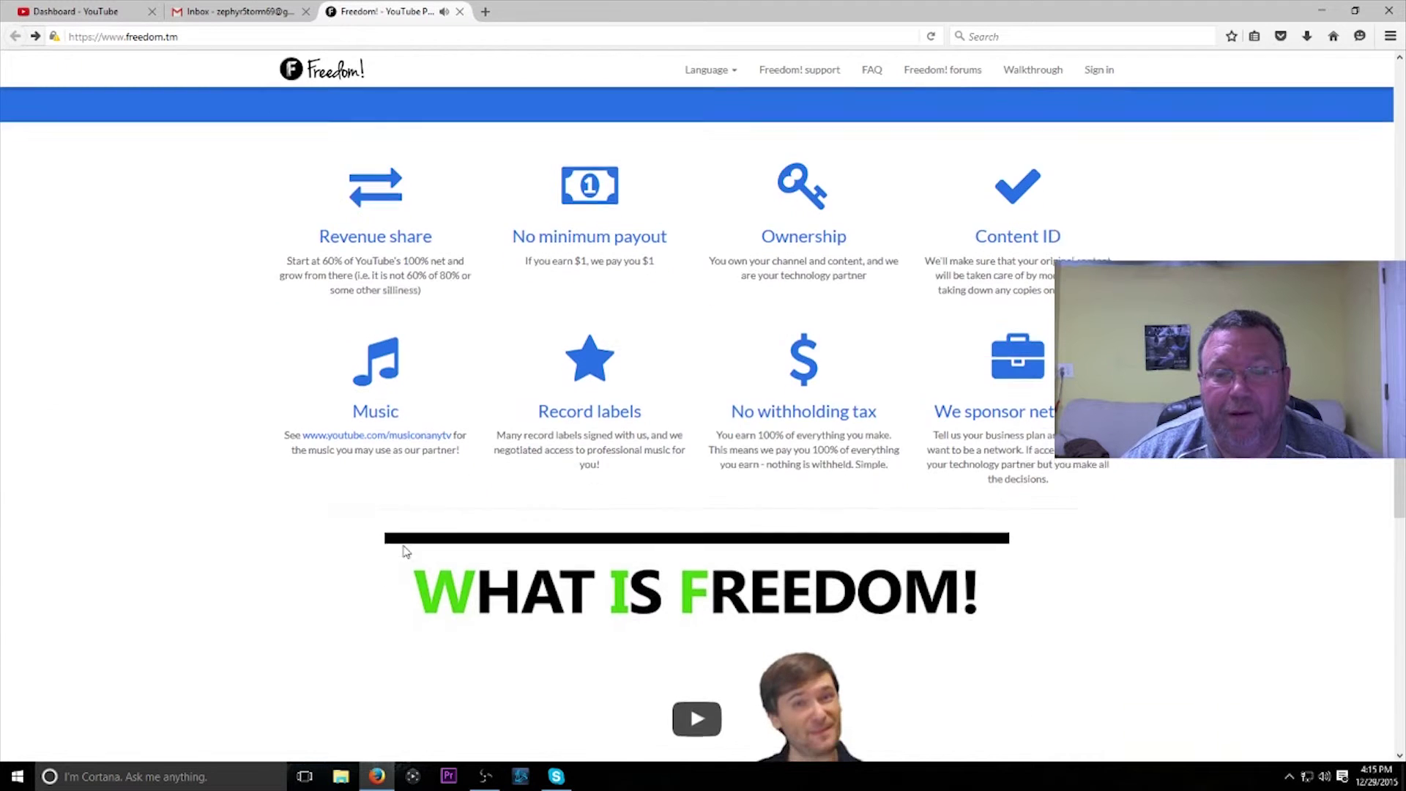
pyautogui.scroll(-6, 407, 550)
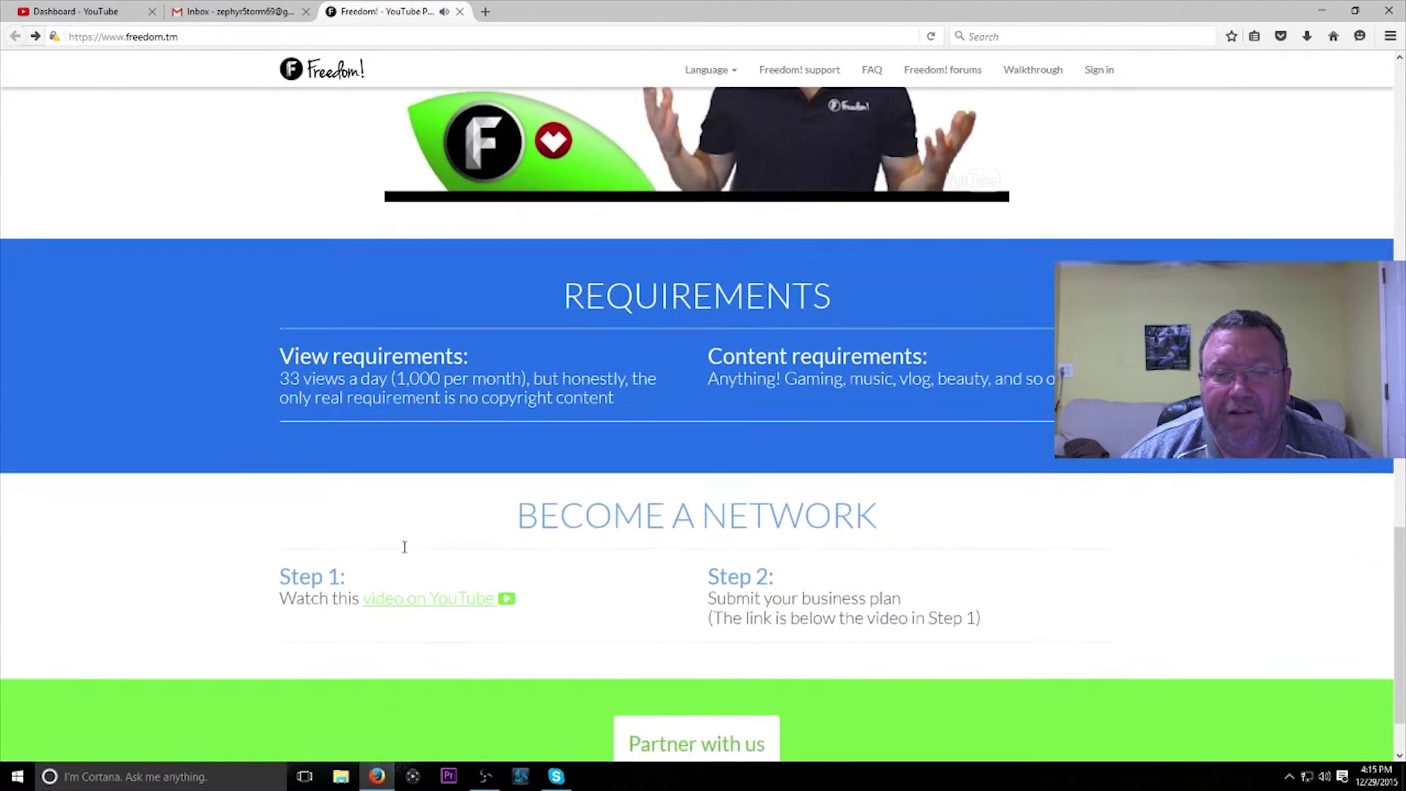
pyautogui.scroll(2, 403, 549)
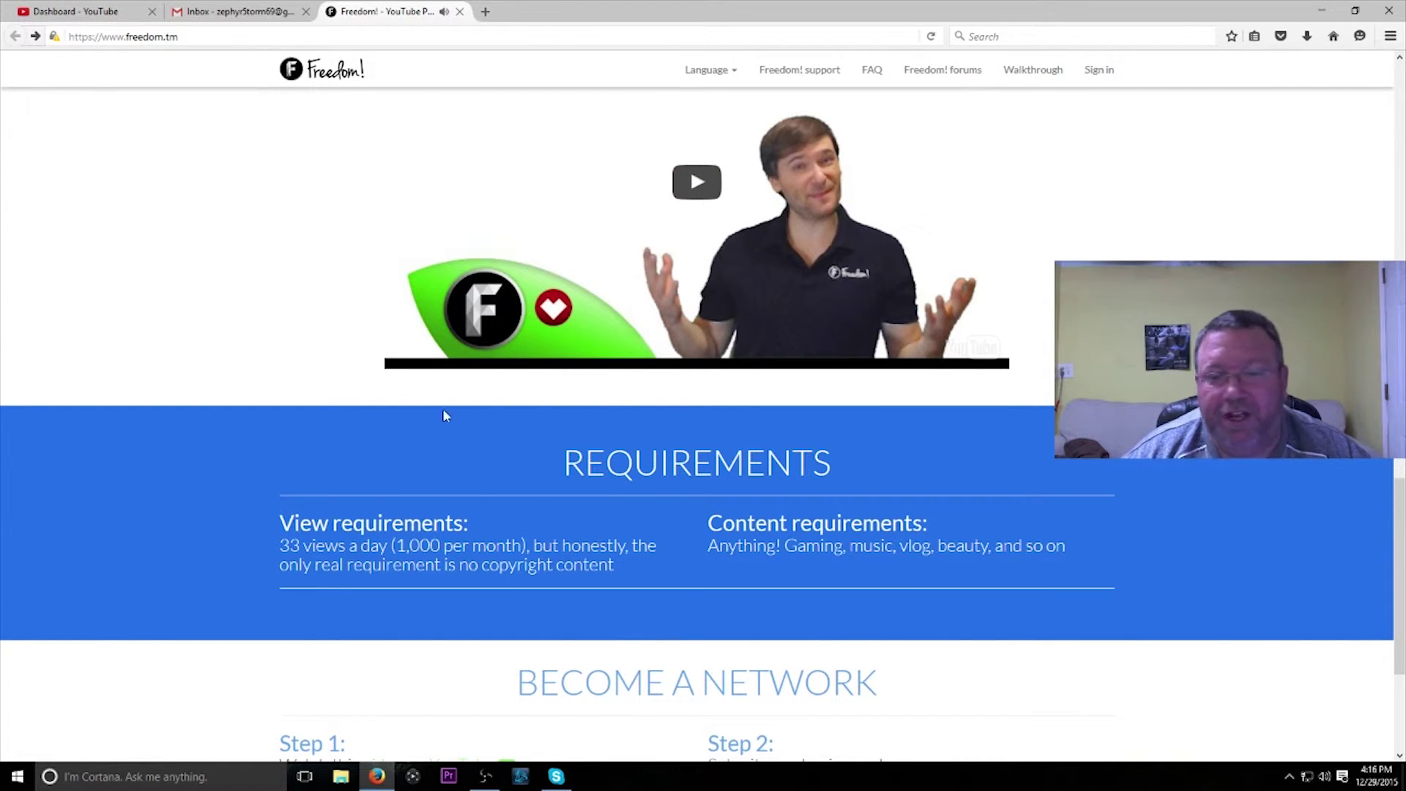
pyautogui.scroll(-2, 402, 483)
pyautogui.scroll(2, 476, 487)
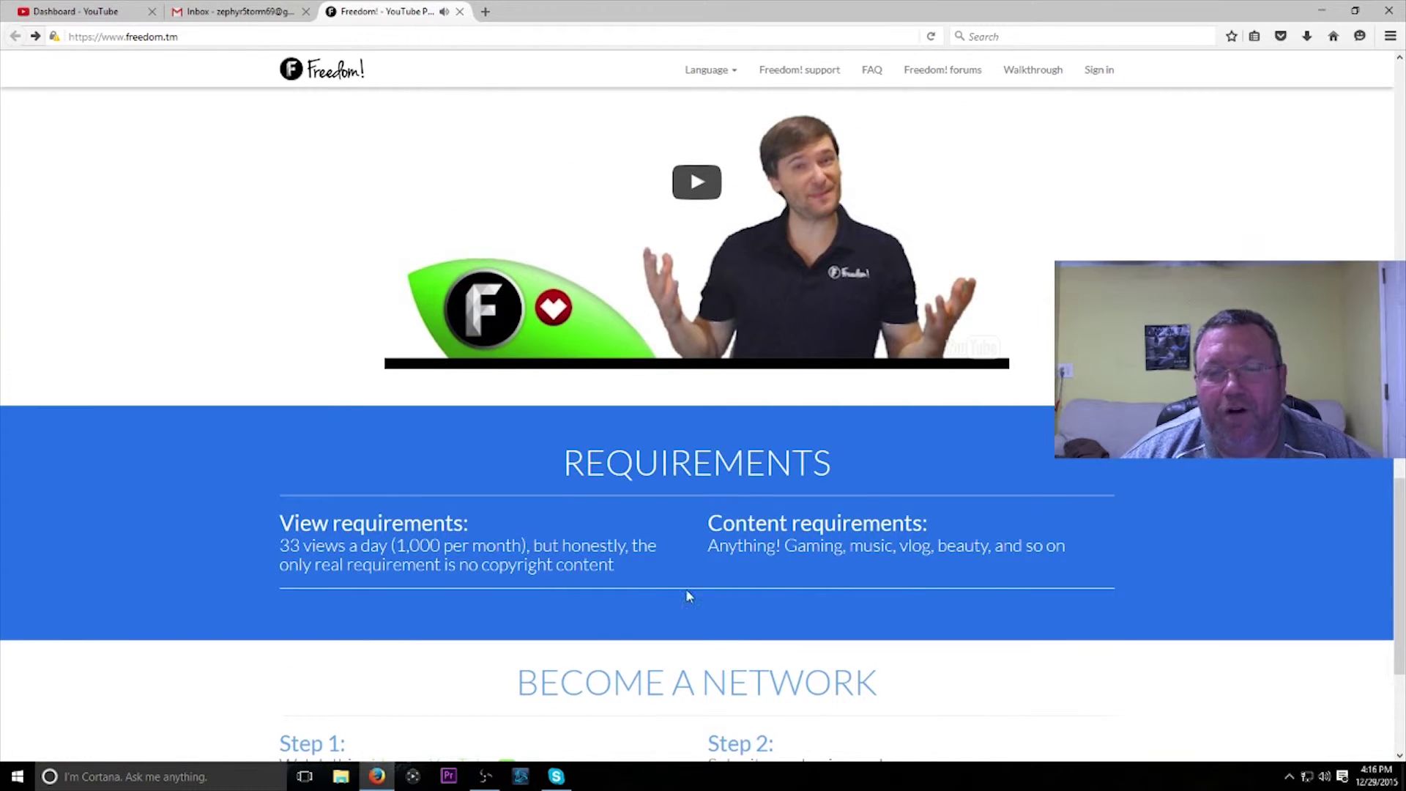
pyautogui.scroll(3, 553, 497)
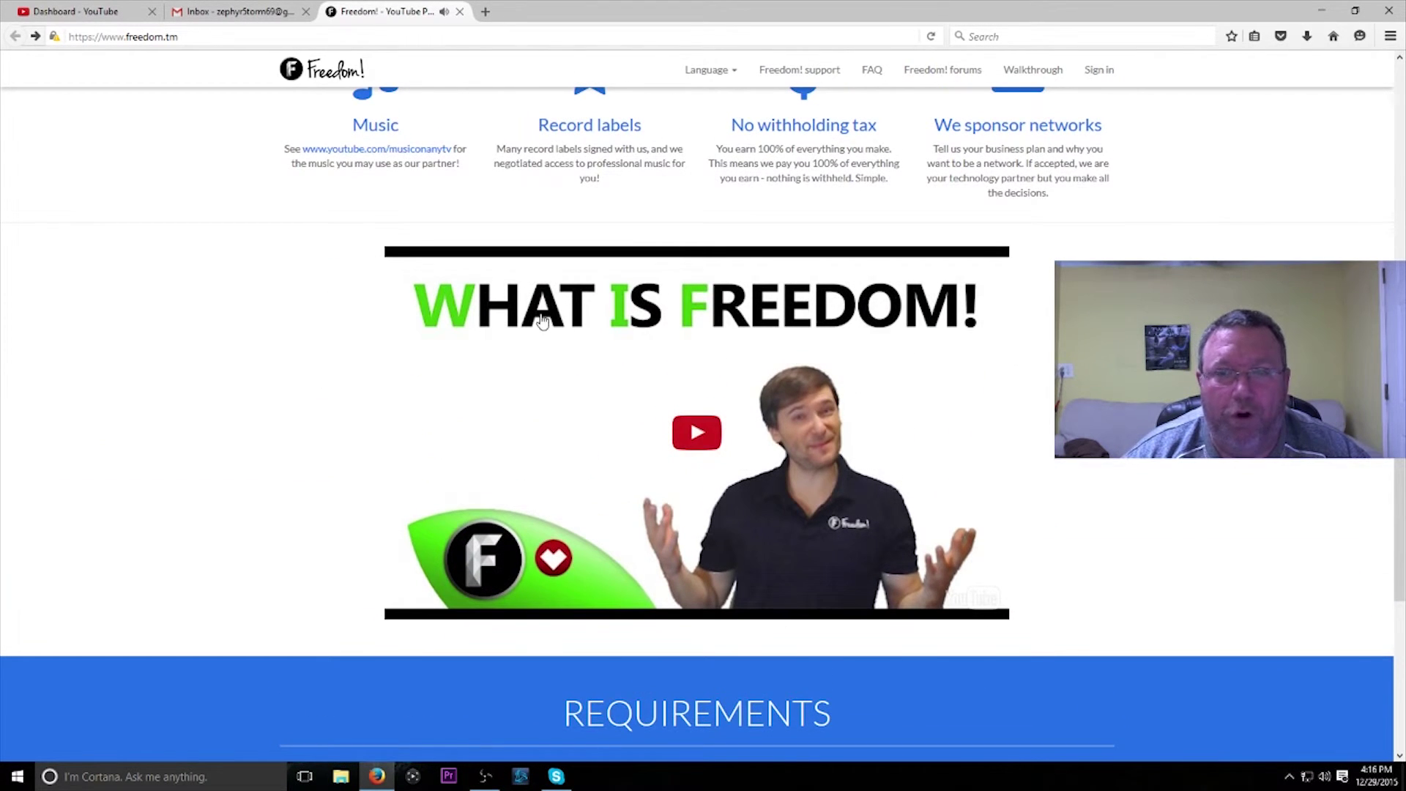
pyautogui.scroll(-2, 527, 442)
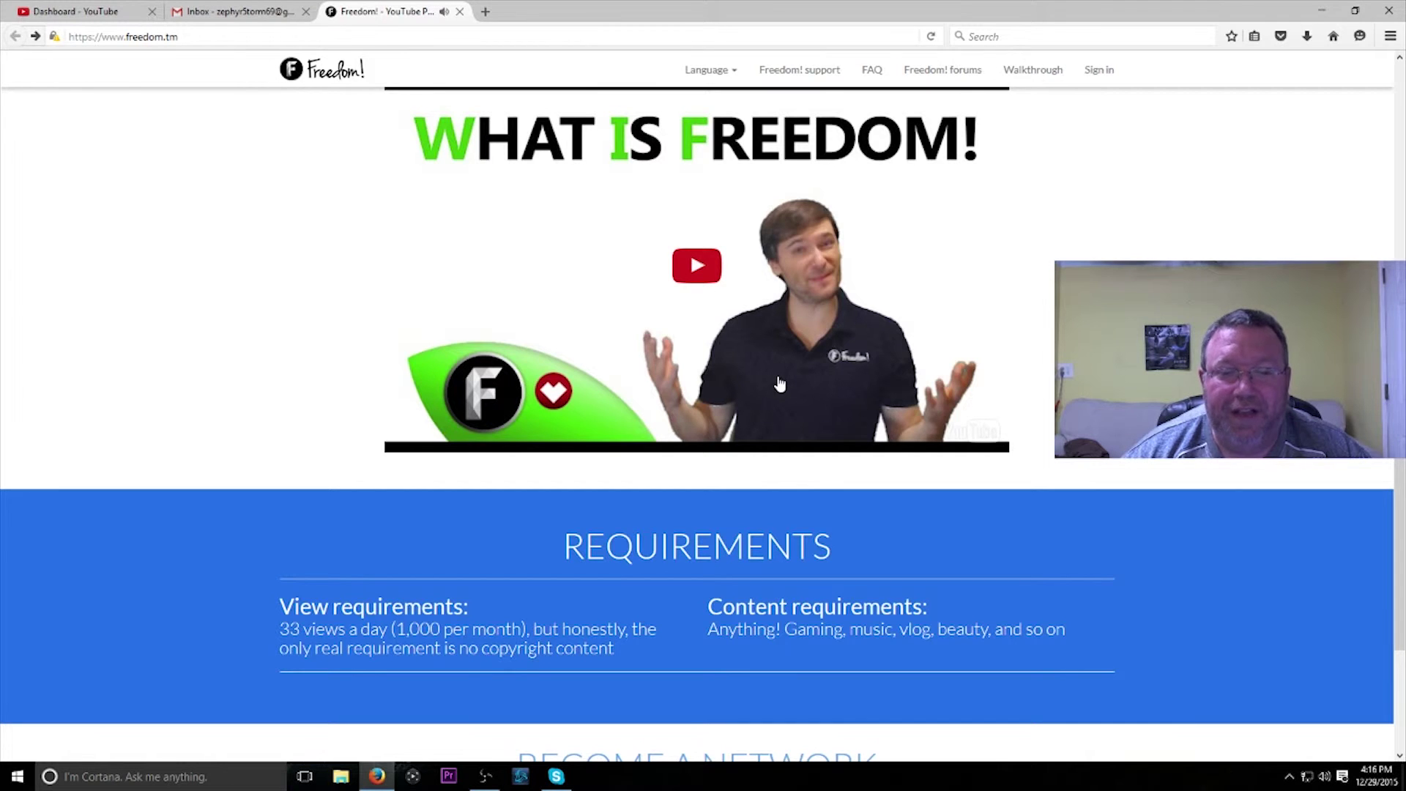
pyautogui.scroll(-5, 597, 394)
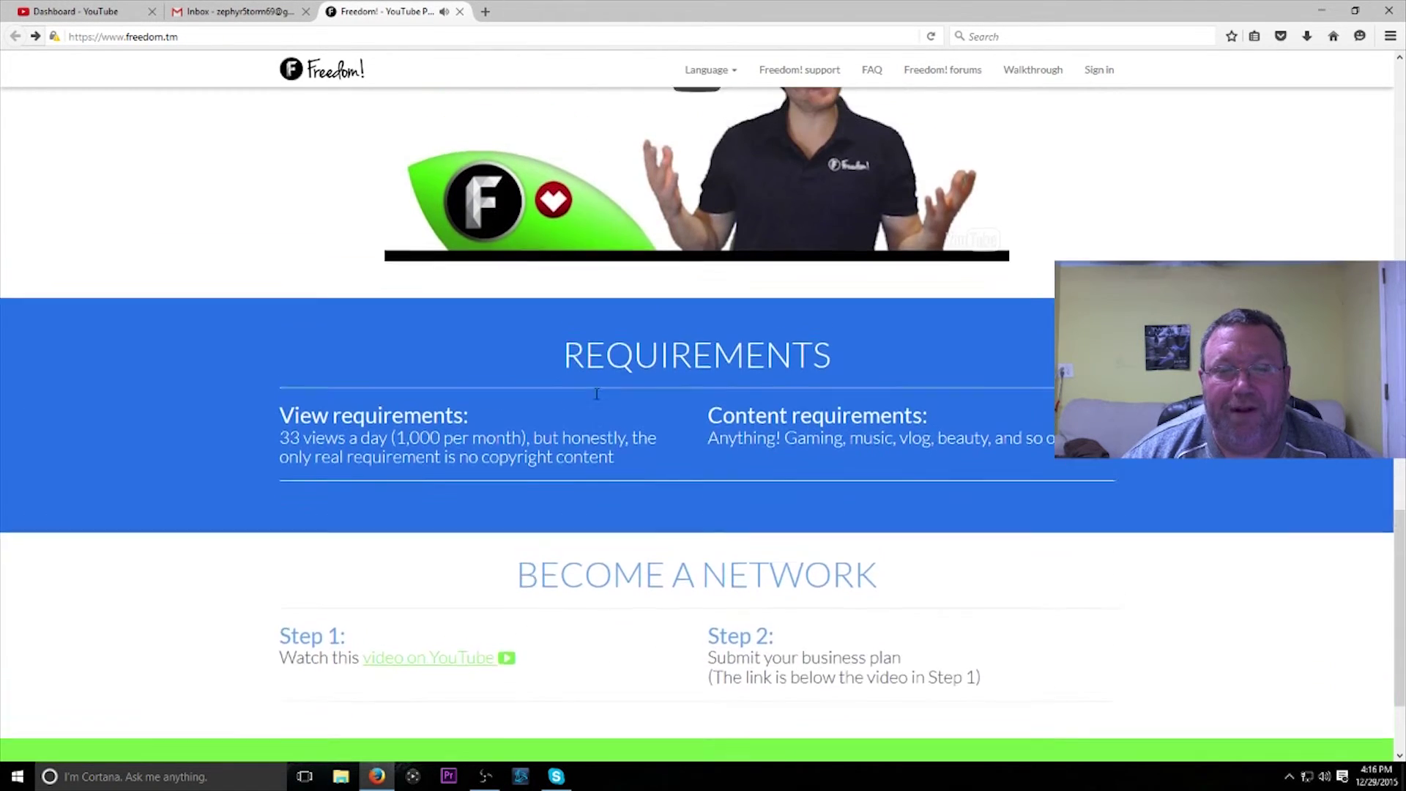
pyautogui.scroll(5, 596, 394)
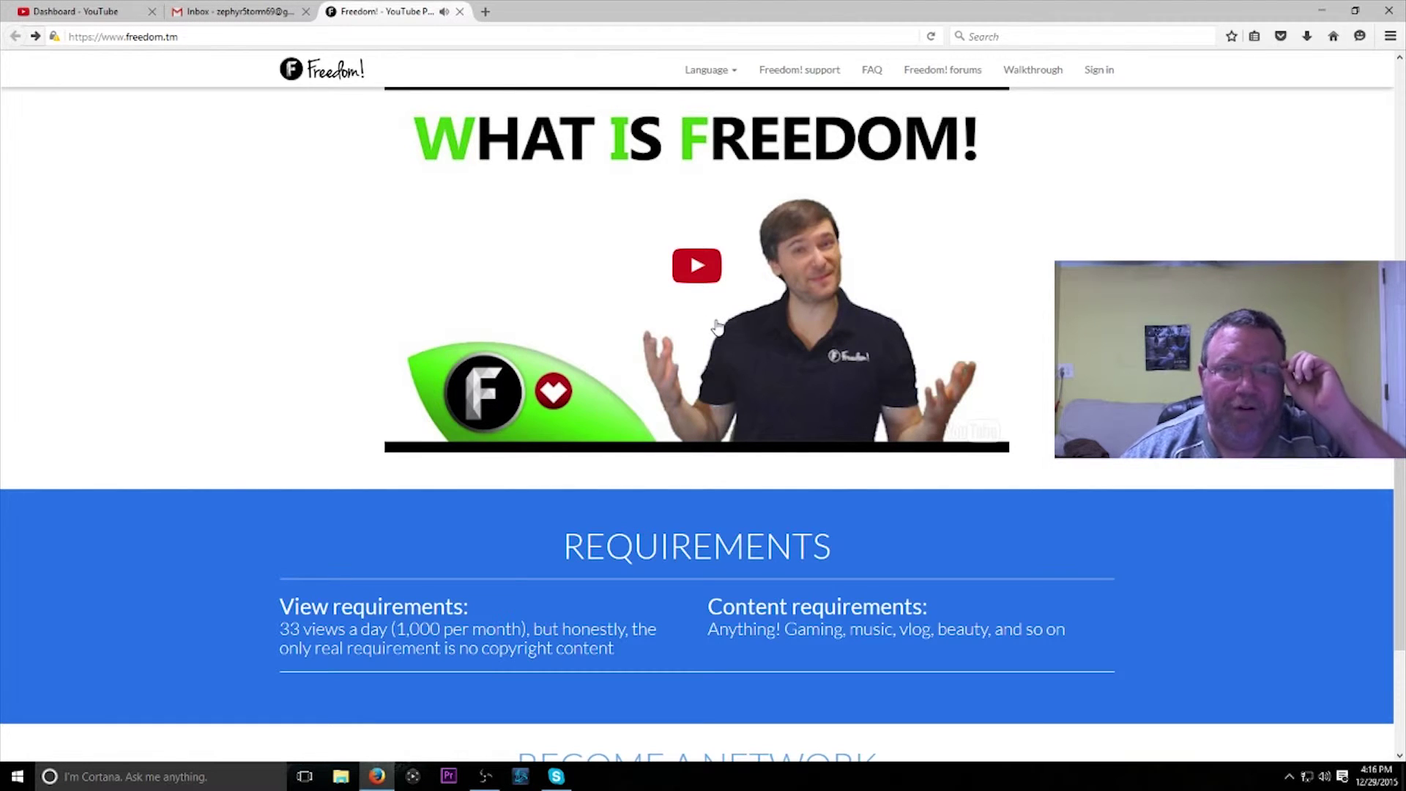
pyautogui.scroll(2, 714, 322)
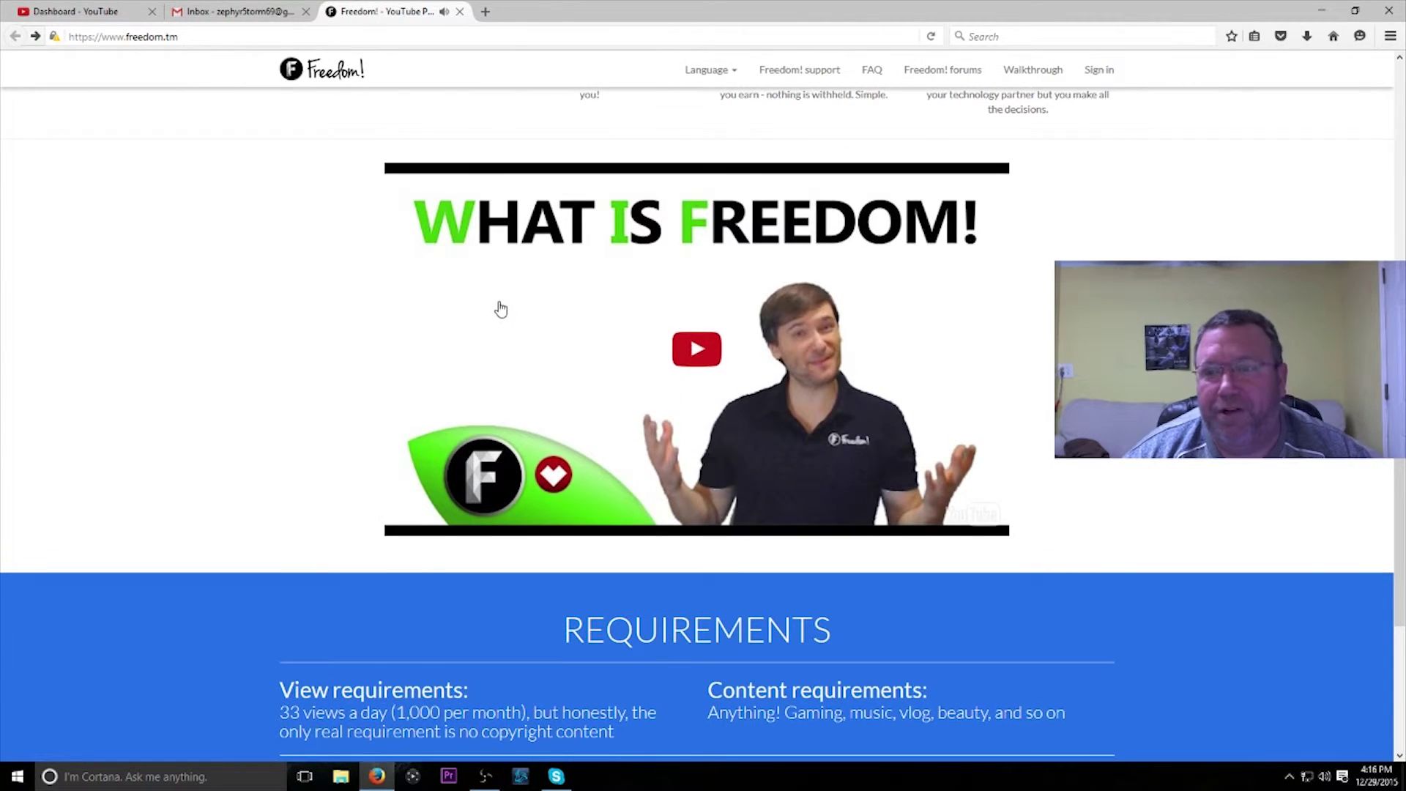
pyautogui.scroll(4, 498, 308)
pyautogui.scroll(-1, 505, 322)
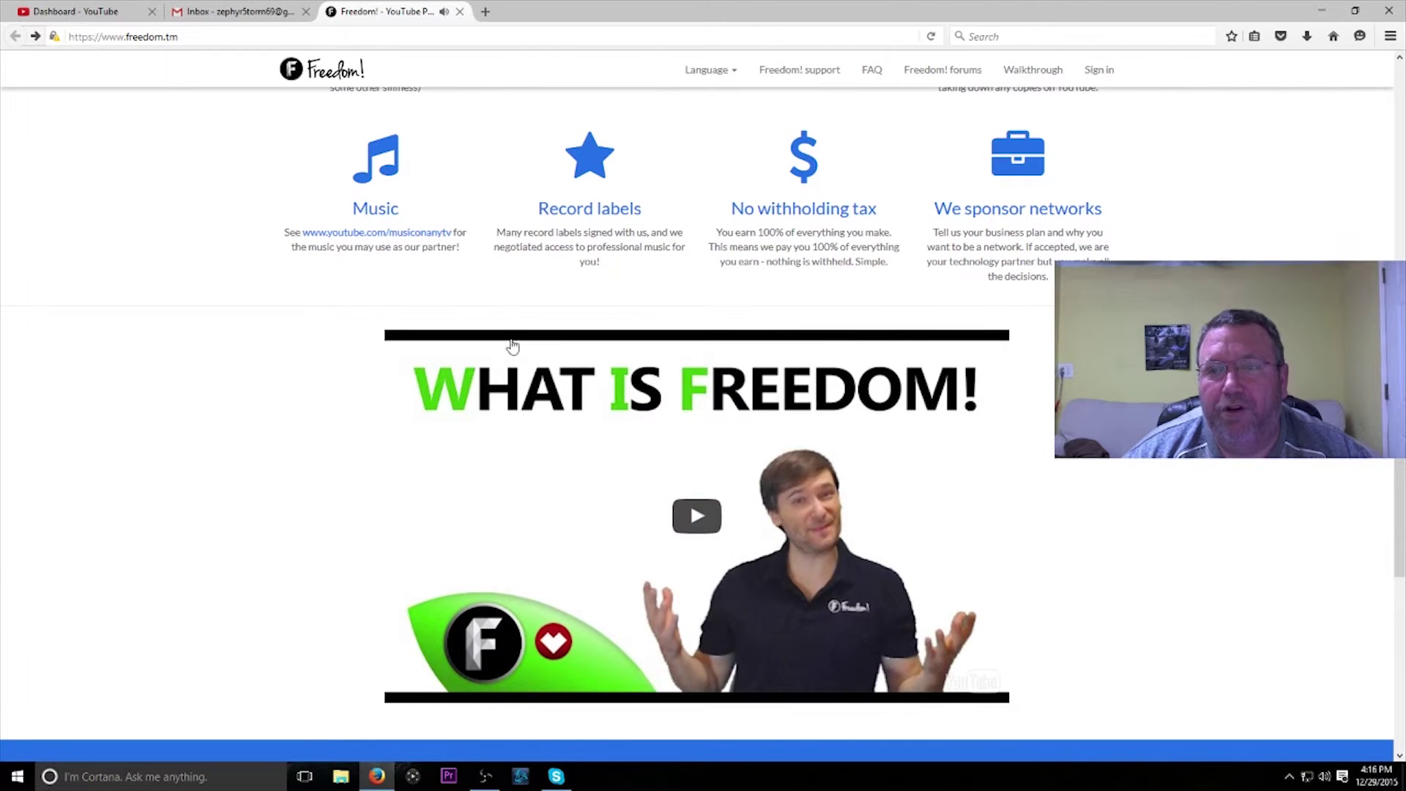
pyautogui.scroll(2, 589, 350)
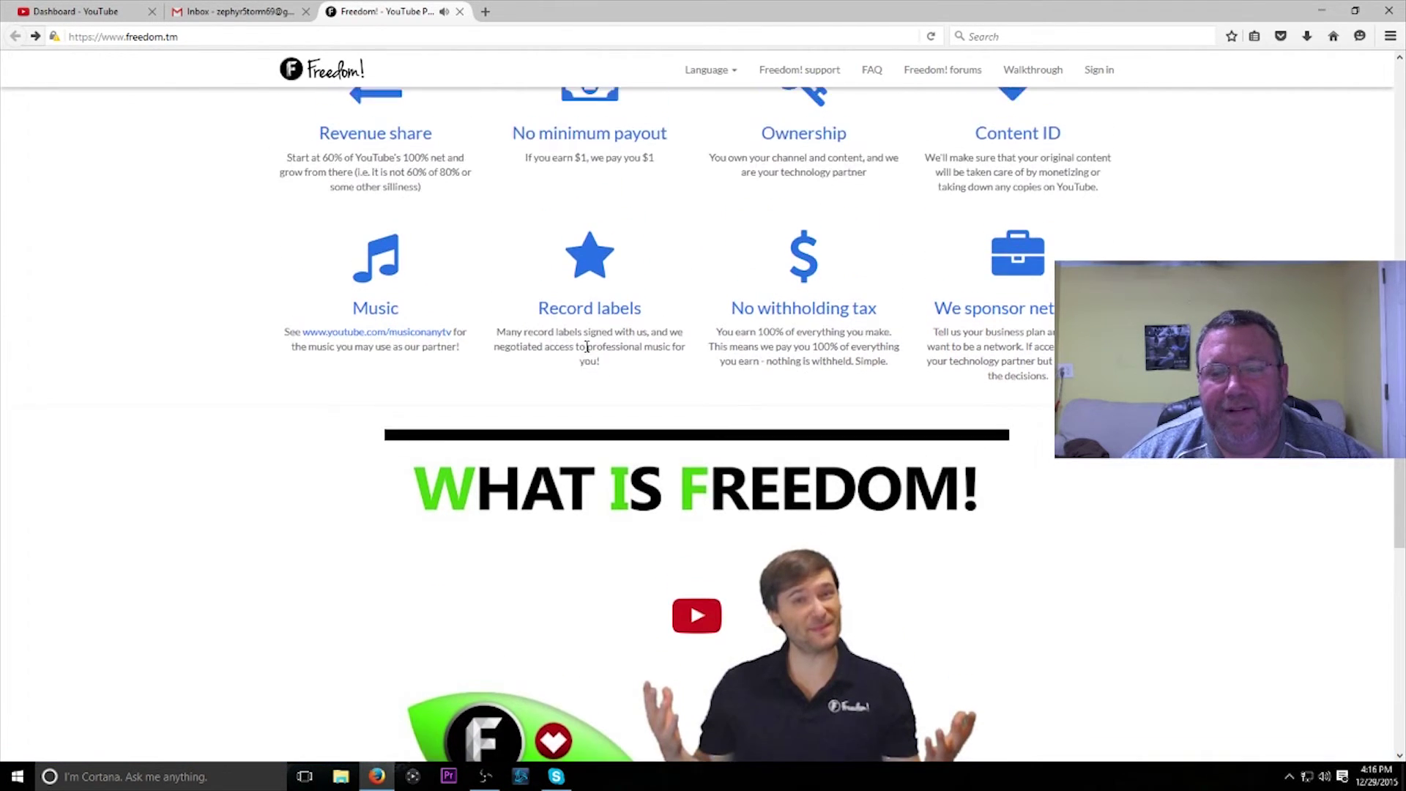
pyautogui.scroll(12, 587, 347)
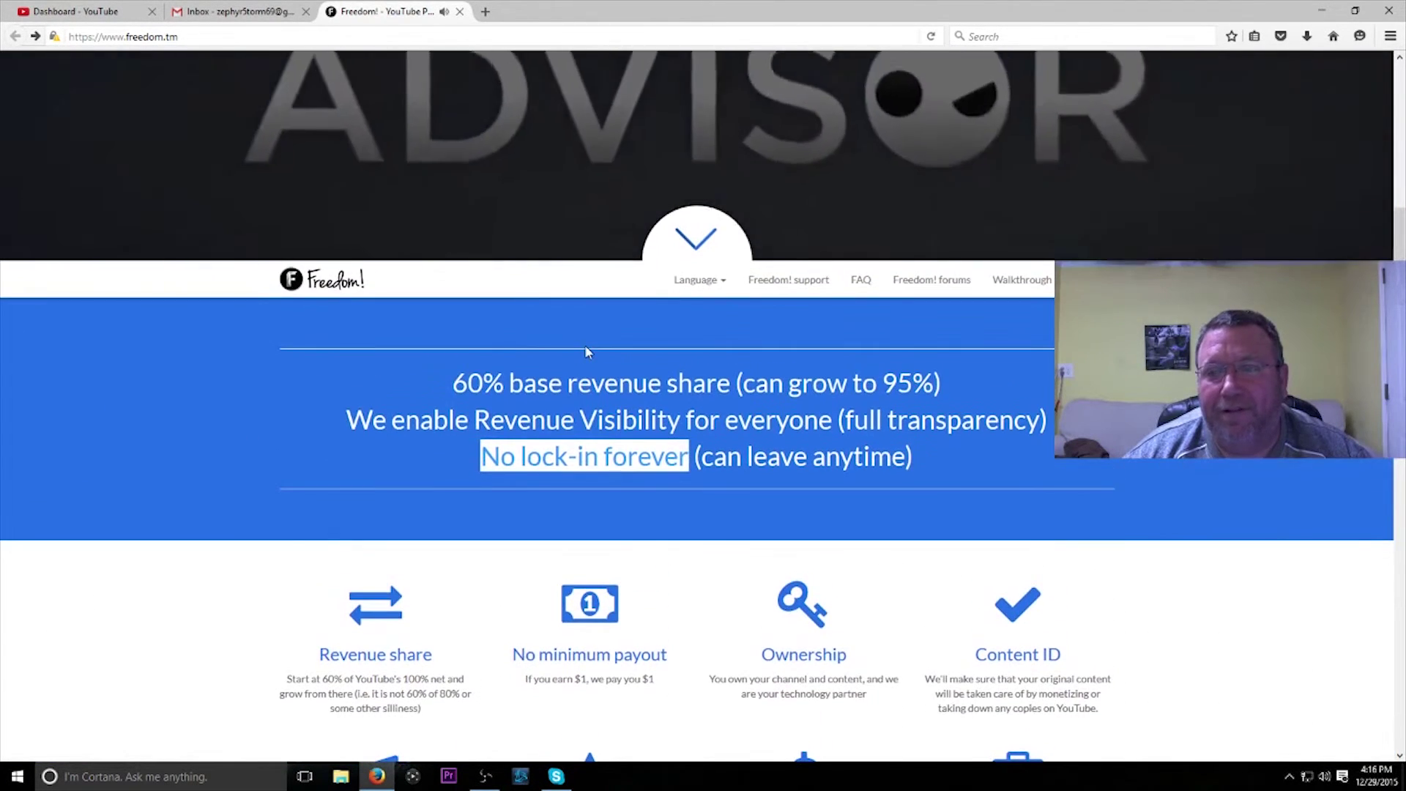
pyautogui.scroll(-1, 586, 352)
pyautogui.scroll(3, 586, 352)
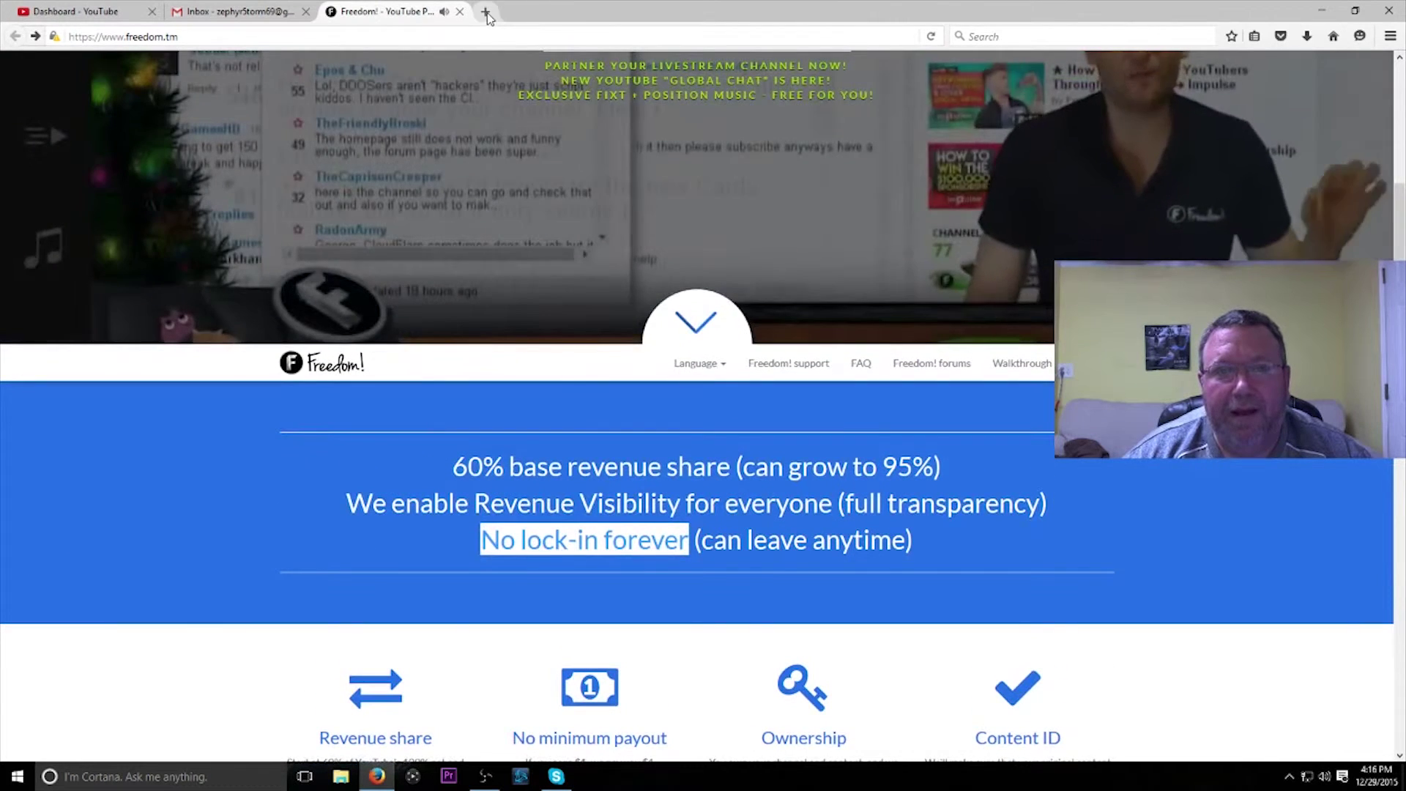
# - In a new tab, search Google for 'mgn', then refine the query to 'freedoom mgn'
pyautogui.click(486, 13)
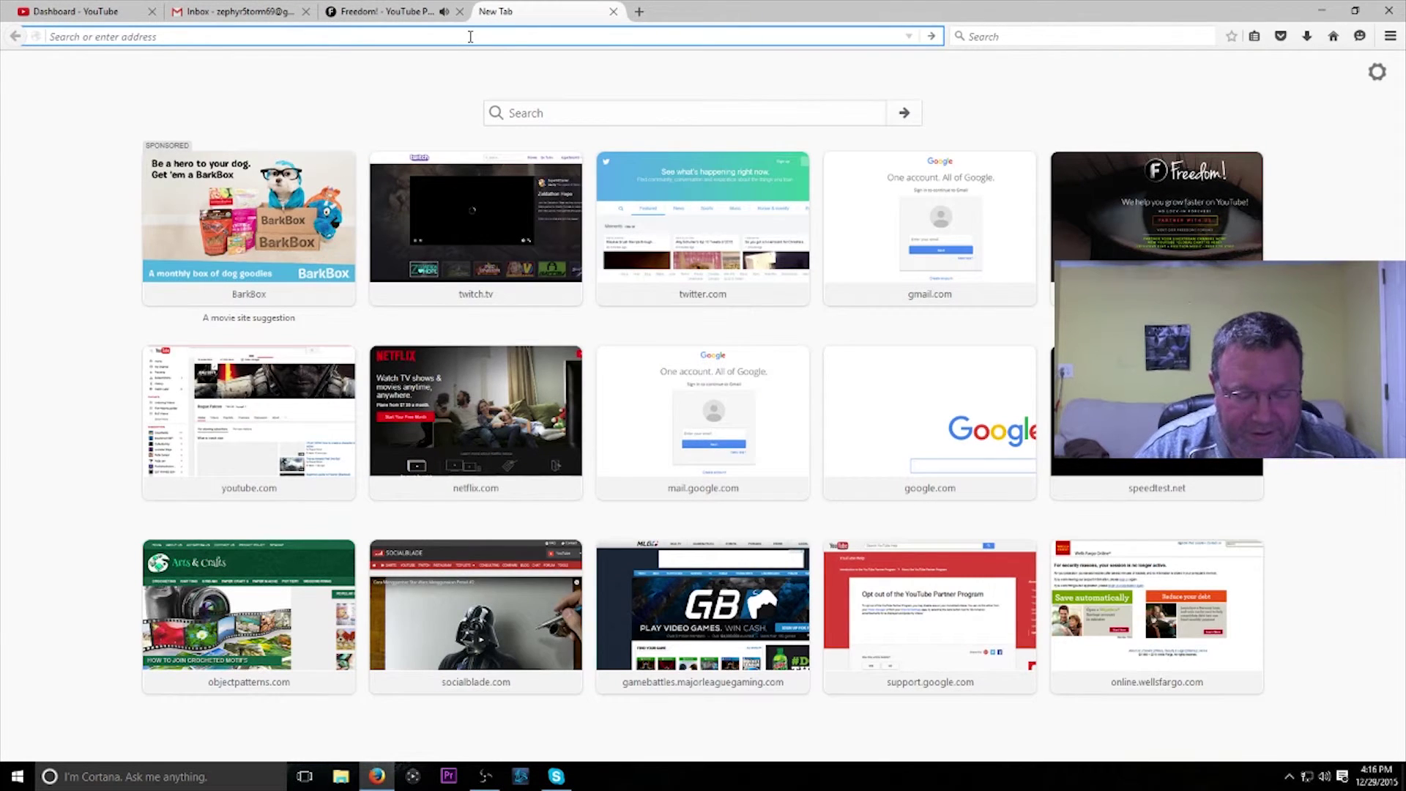
pyautogui.write('mc')
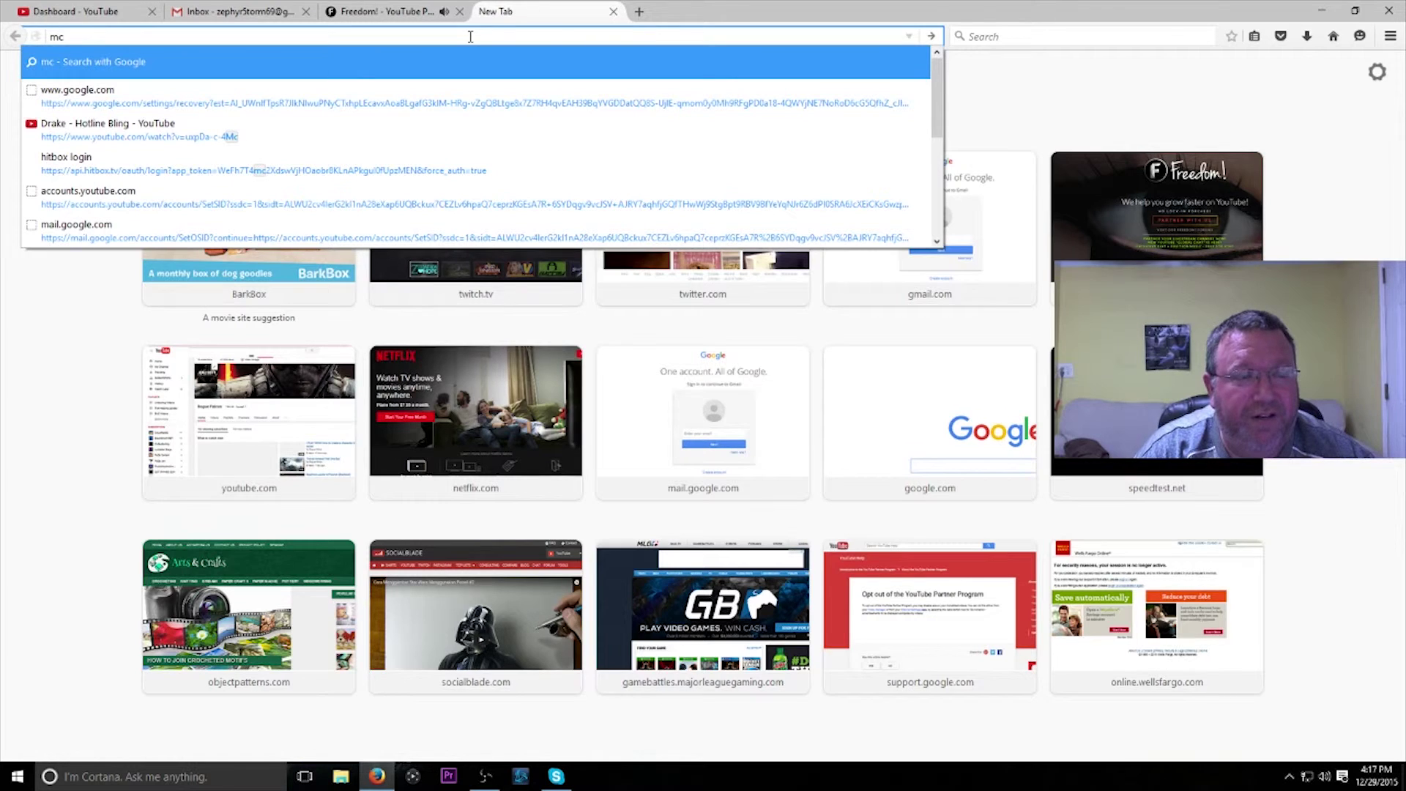
pyautogui.press('BackSpace')
pyautogui.write('gn')
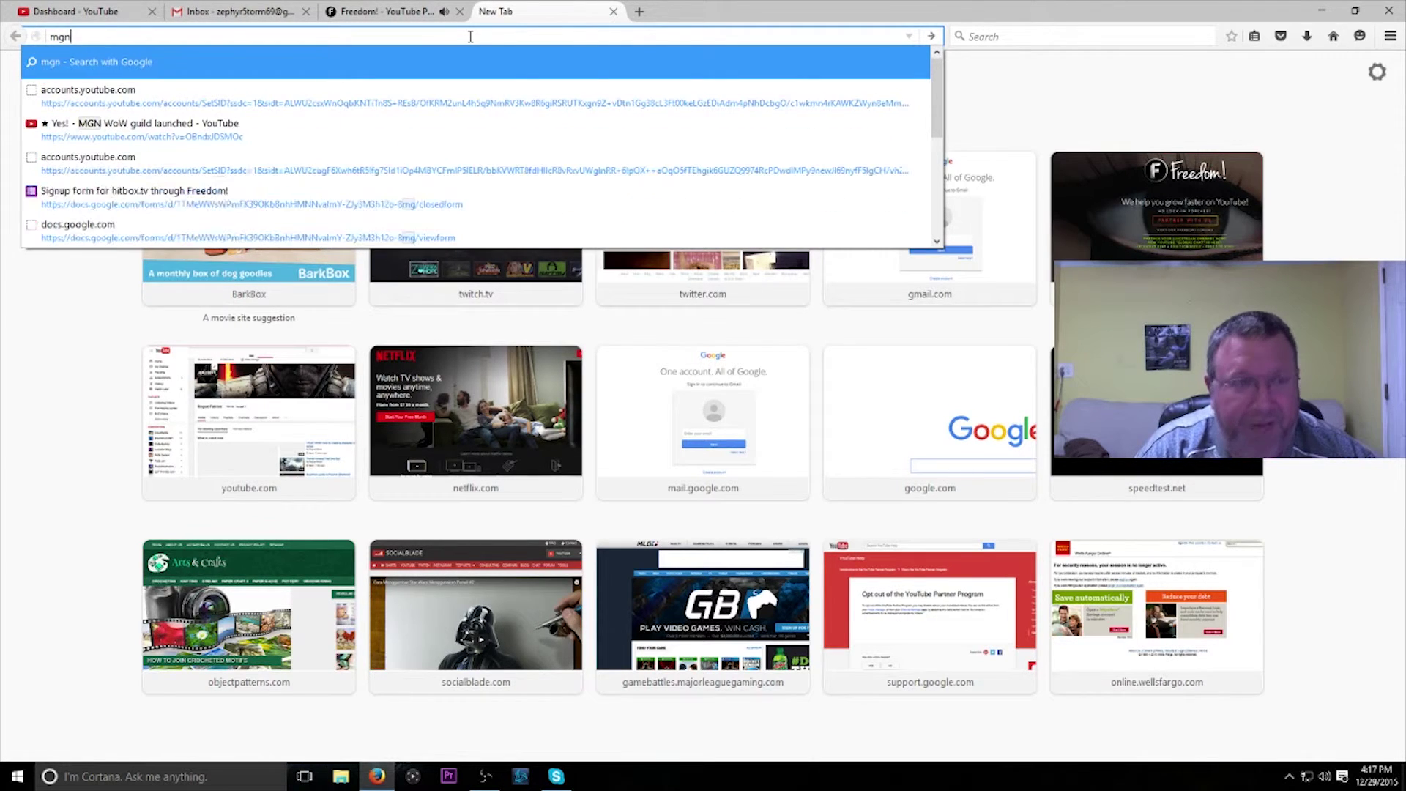
pyautogui.press('Return')
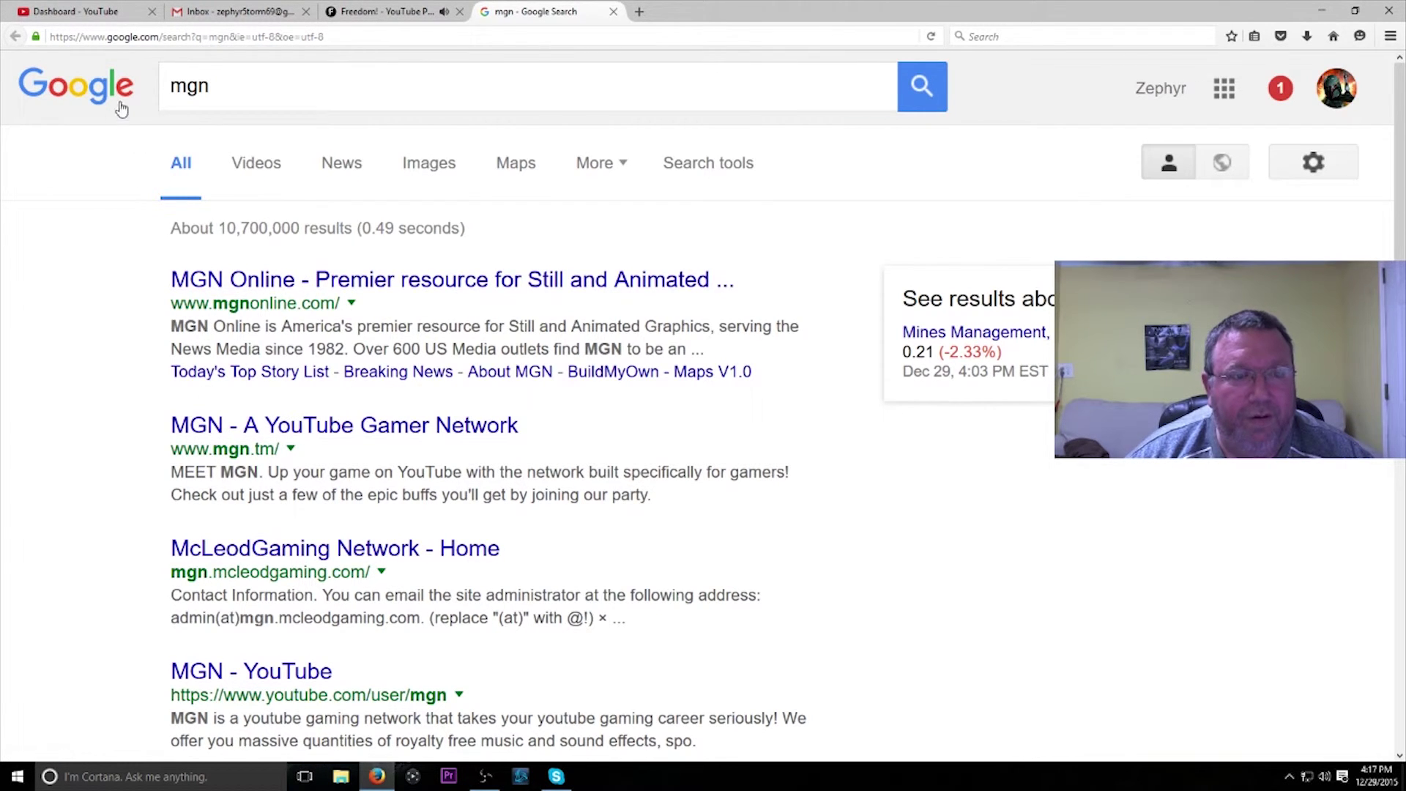
pyautogui.click(173, 91)
pyautogui.write('freedo')
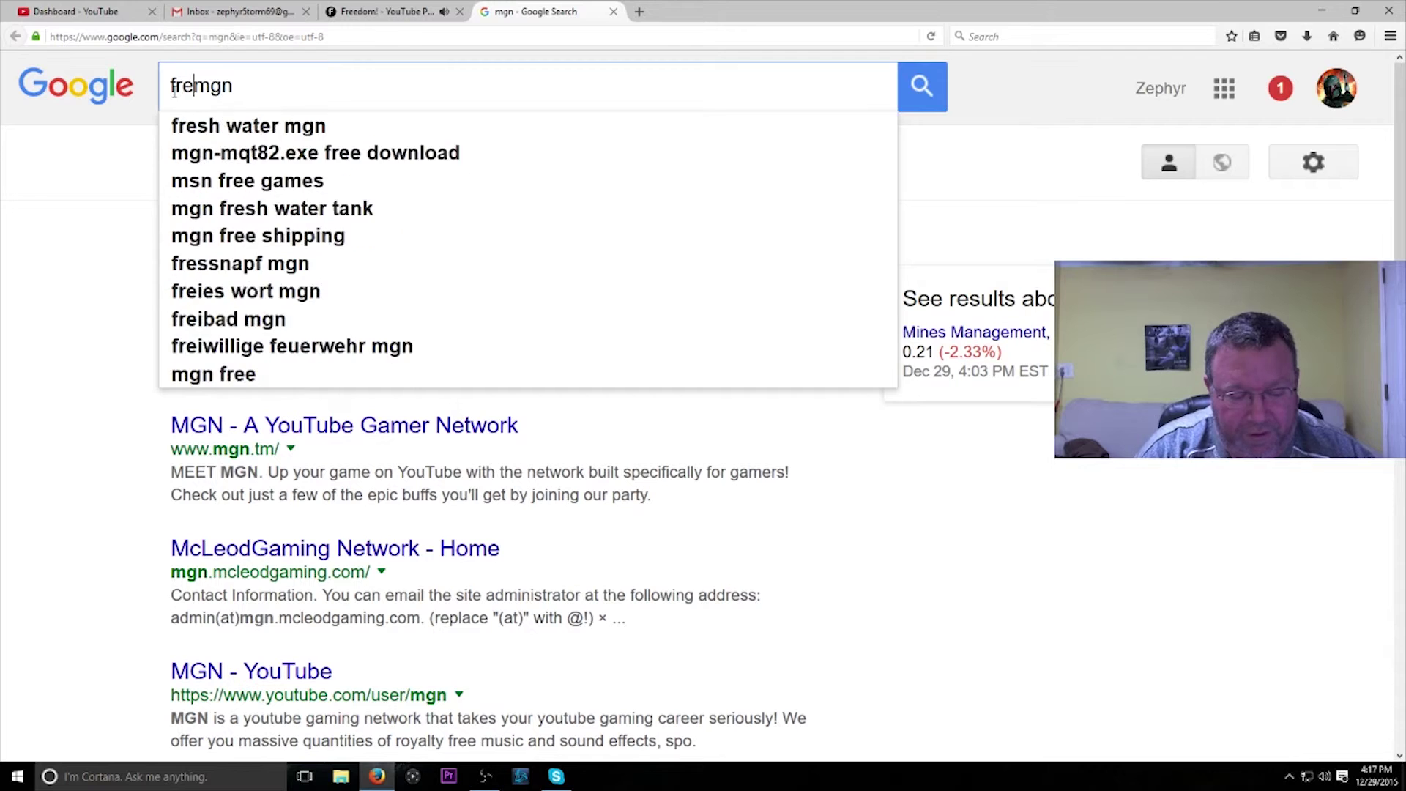
pyautogui.write('om')
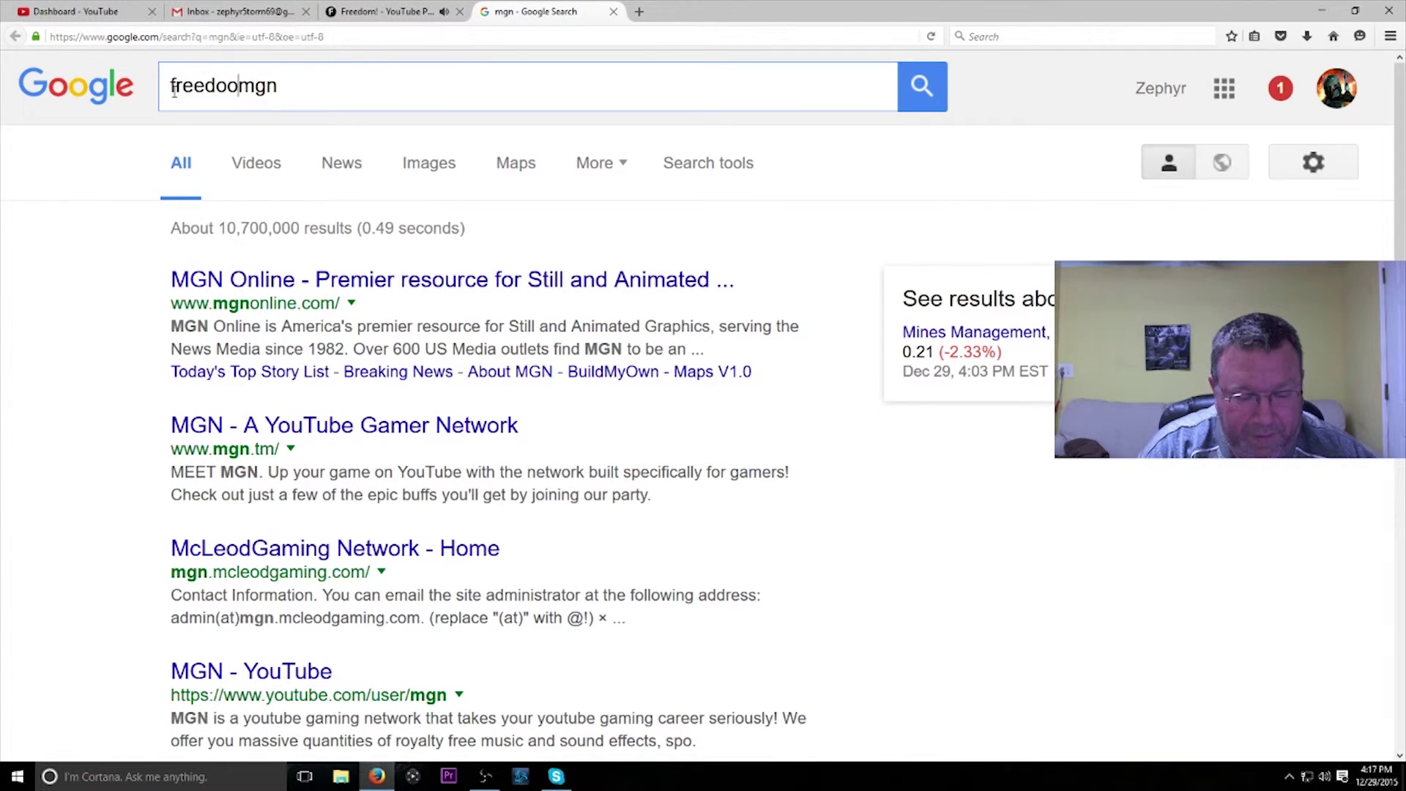
pyautogui.press('Return')
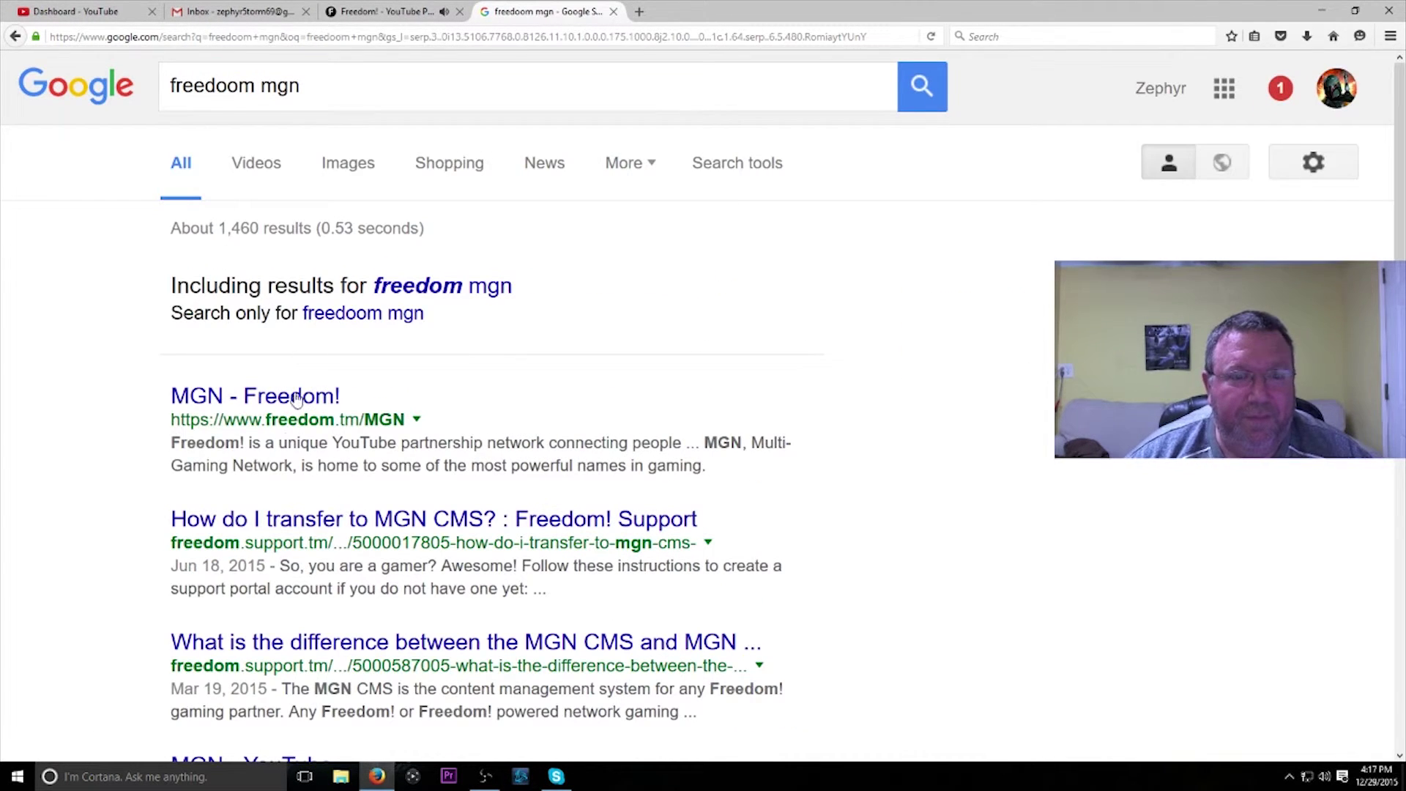
pyautogui.click(258, 403)
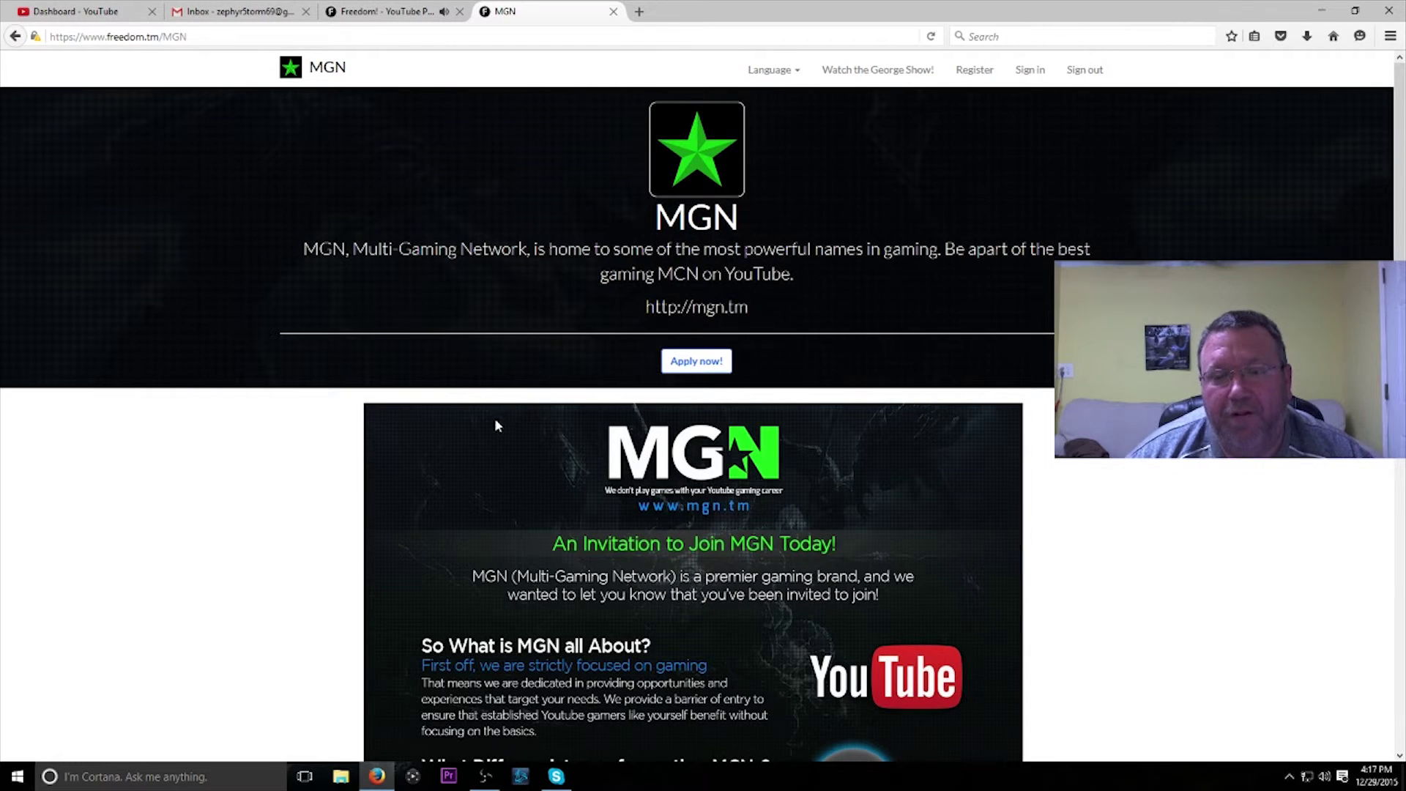
pyautogui.scroll(-3, 495, 426)
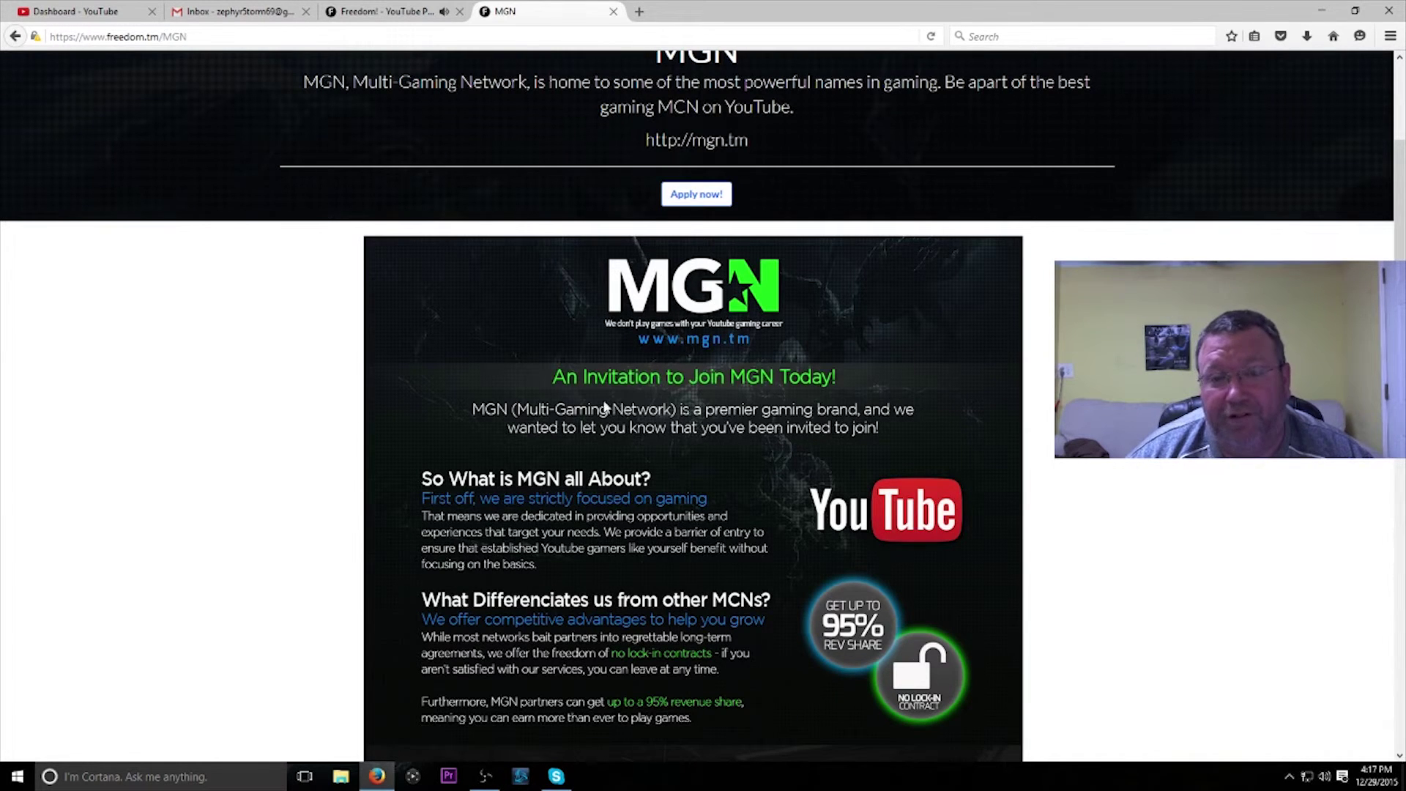
pyautogui.scroll(-5, 469, 483)
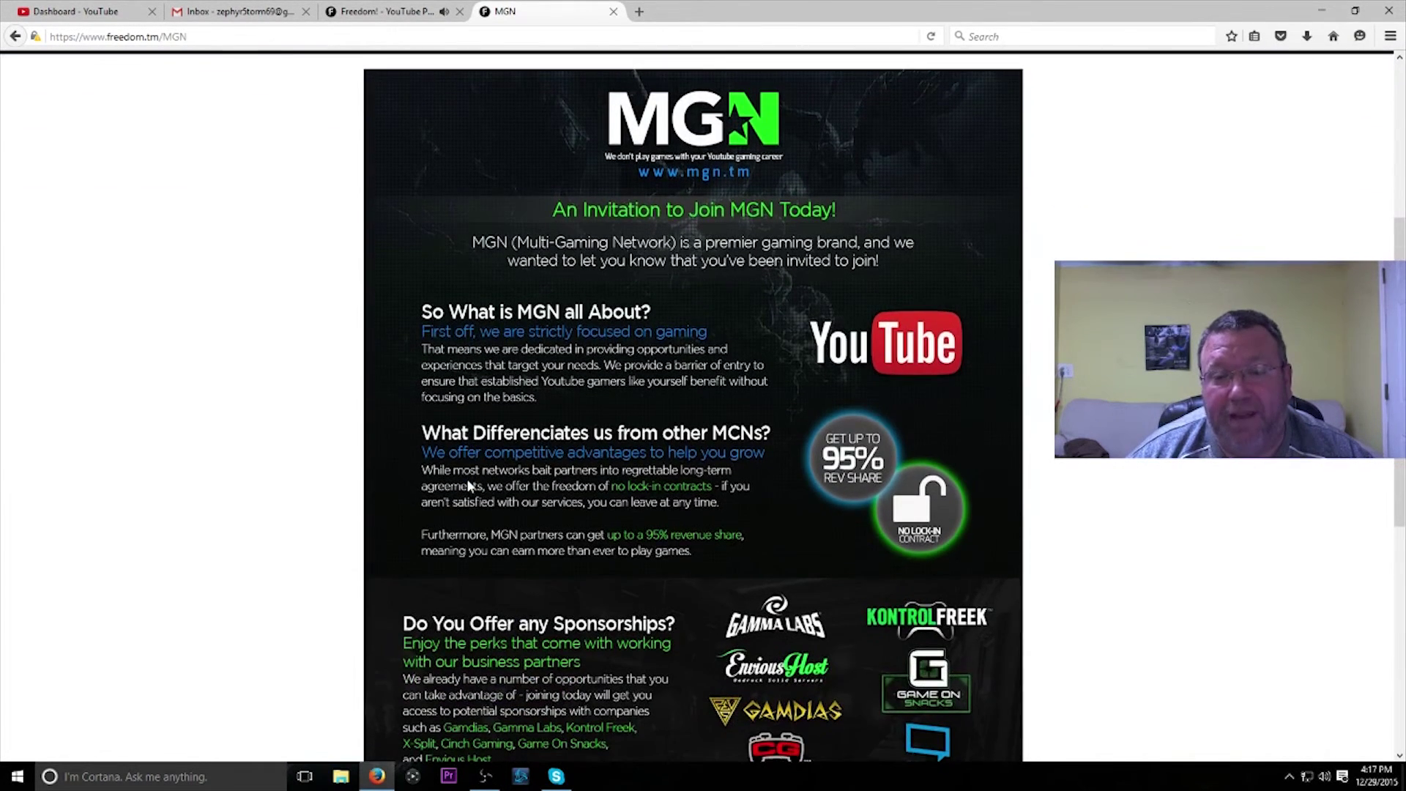
pyautogui.scroll(5, 467, 477)
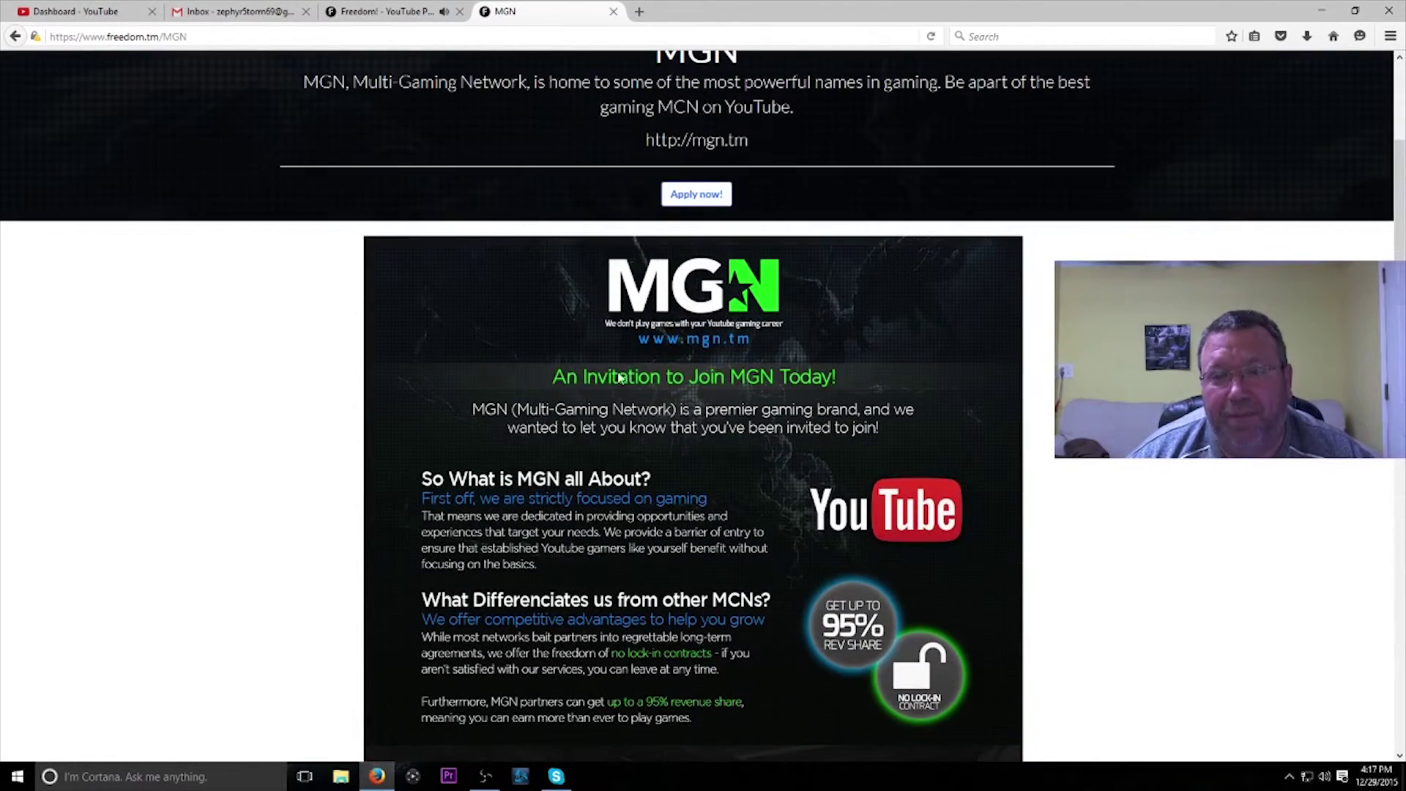
pyautogui.scroll(2, 560, 432)
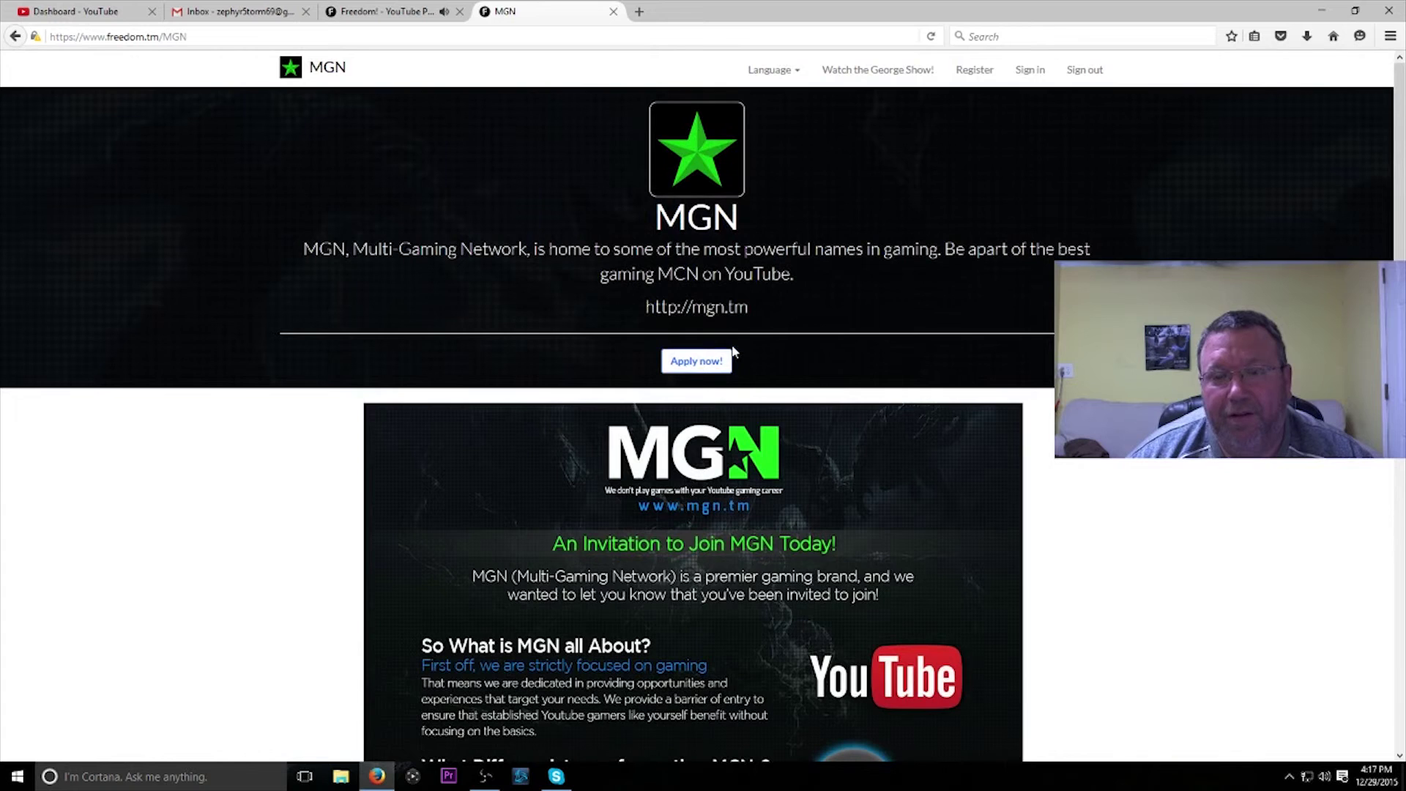
pyautogui.click(701, 366)
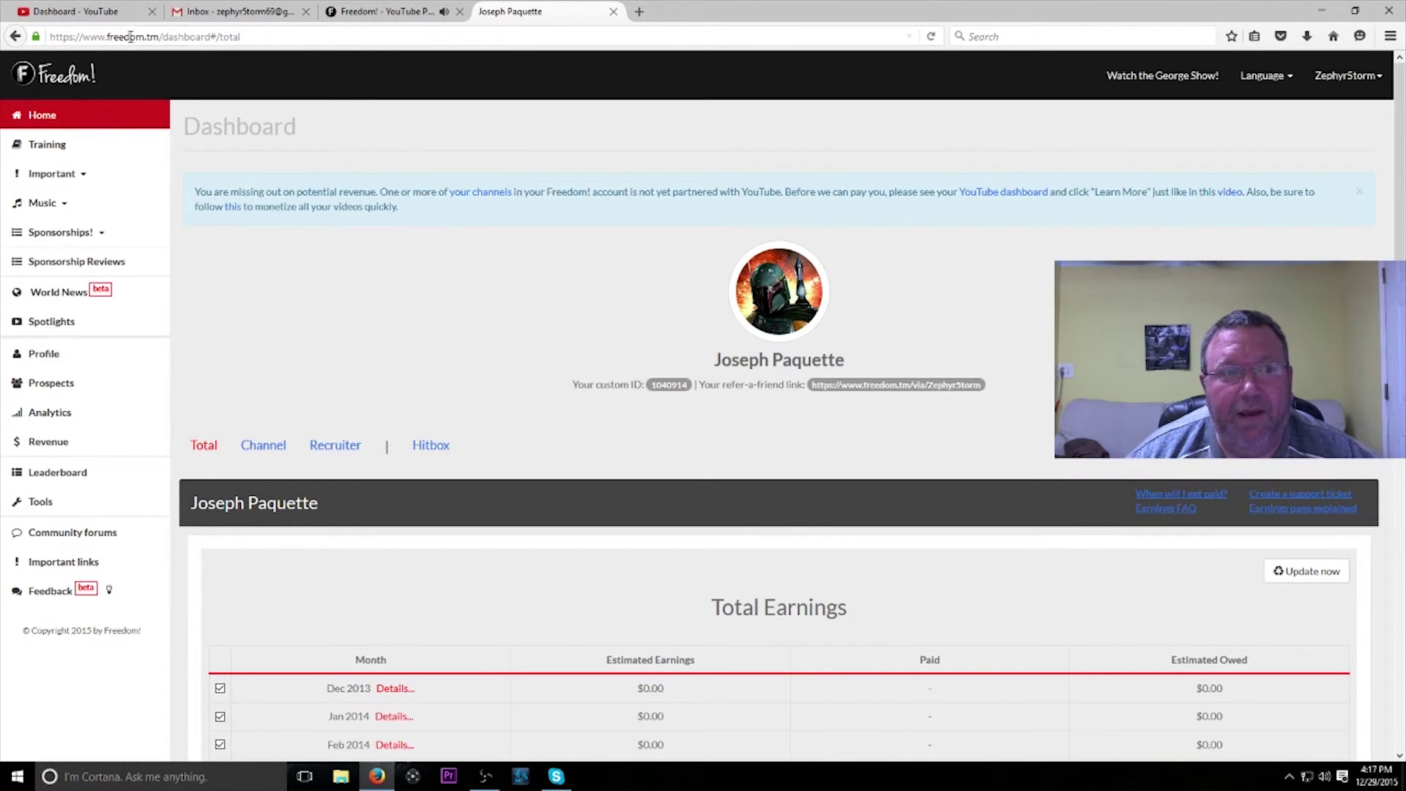
pyautogui.hotkey('alt', 'Left')
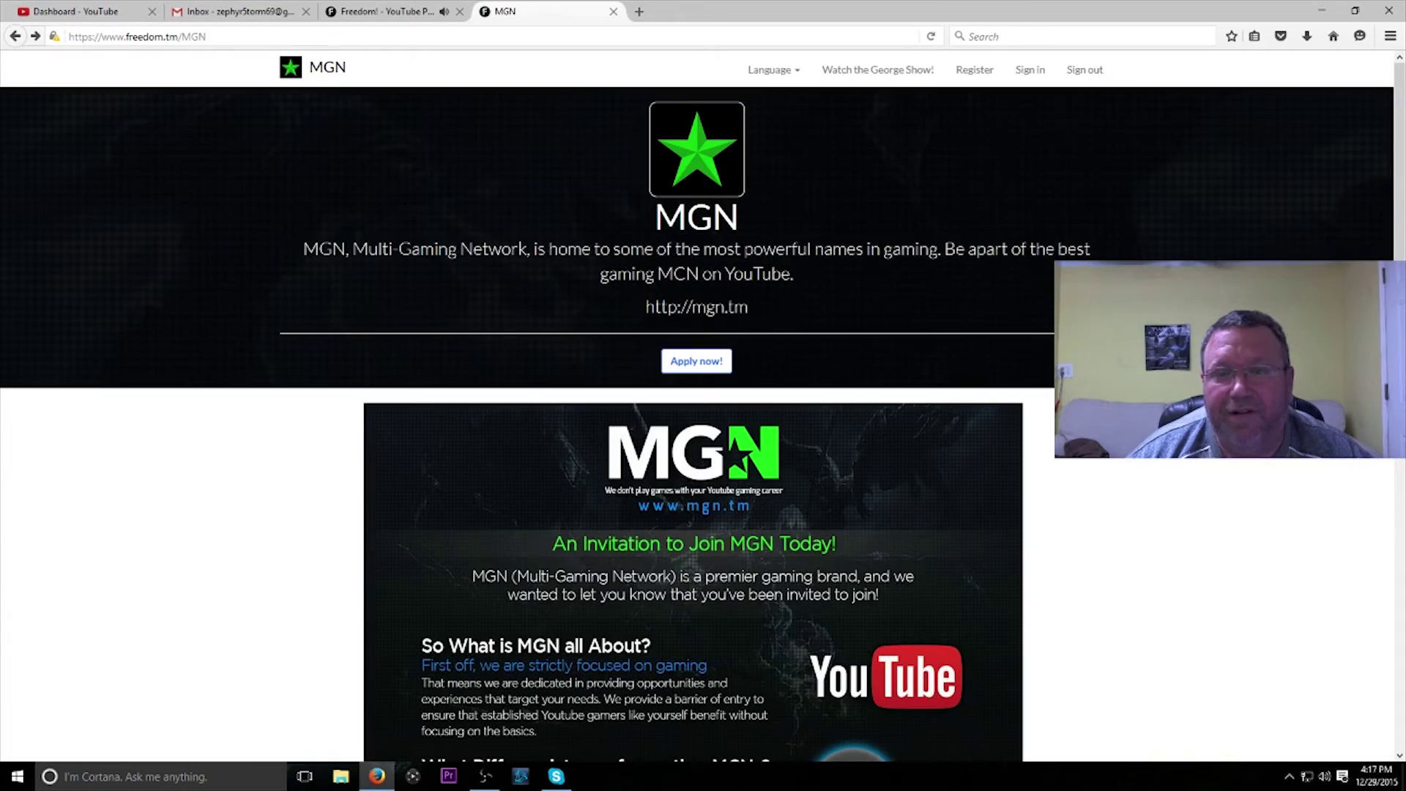
pyautogui.scroll(-8, 770, 454)
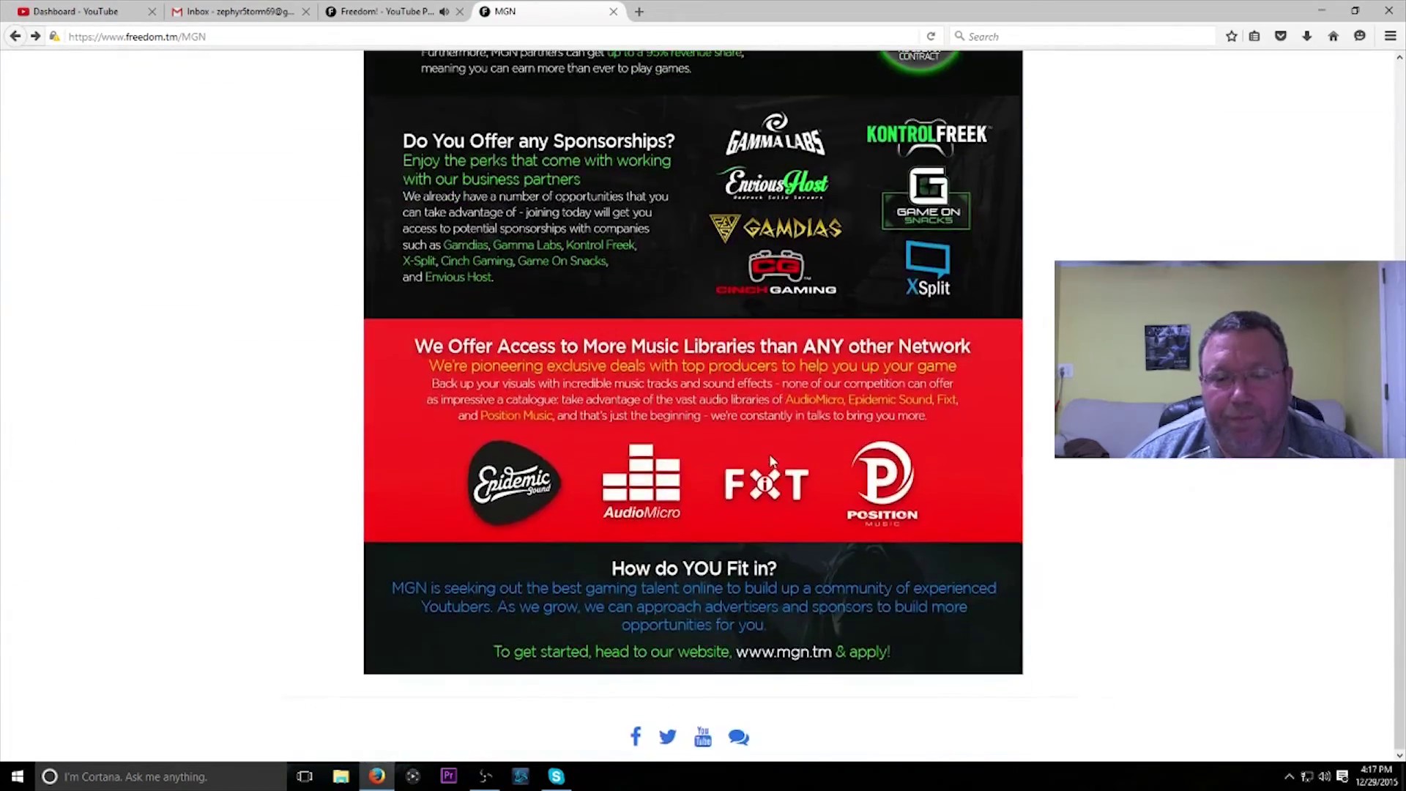
pyautogui.scroll(10, 769, 454)
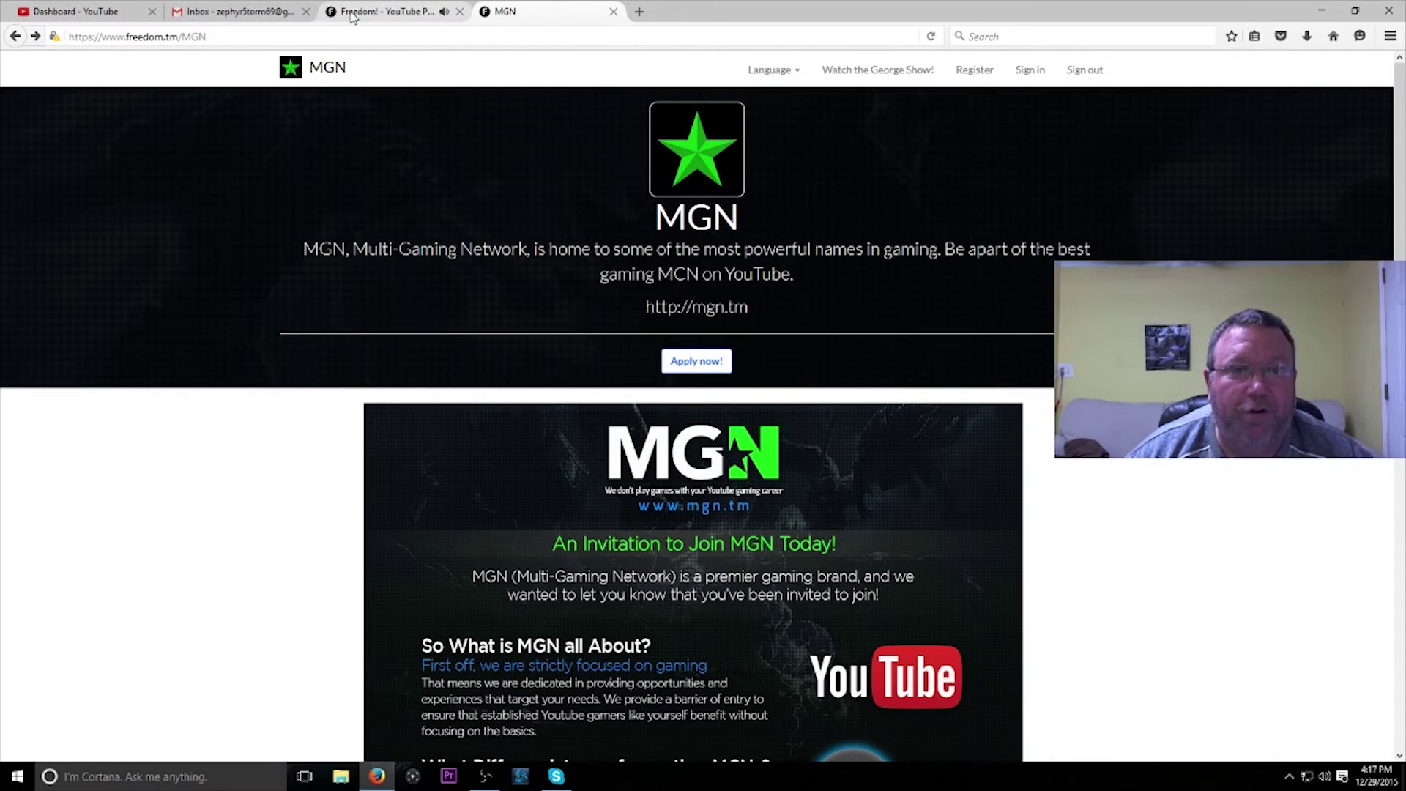
# - Switch from the Gmail inbox back to the Creator Studio dashboard showing the $0.49 estimated earnings
pyautogui.click(233, 14)
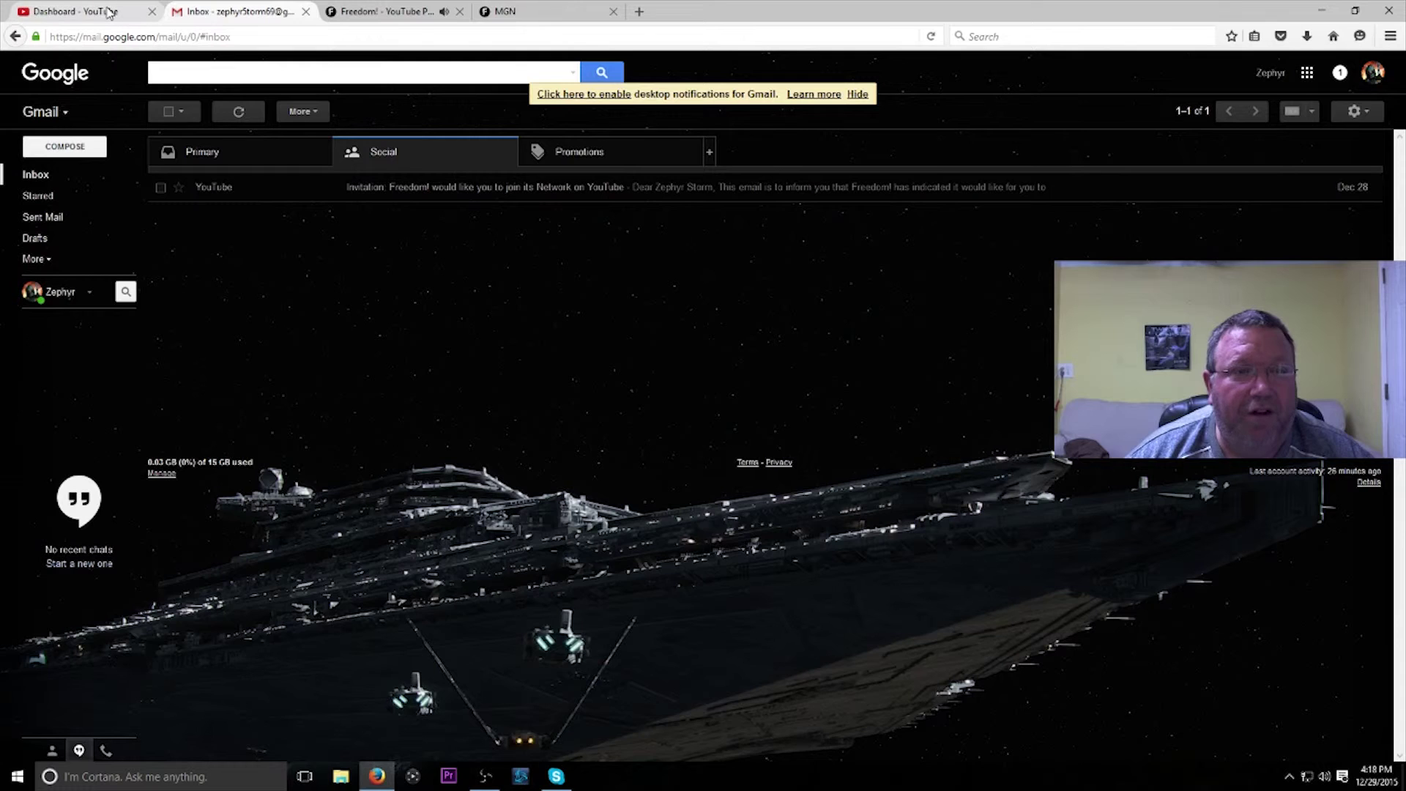
pyautogui.click(99, 15)
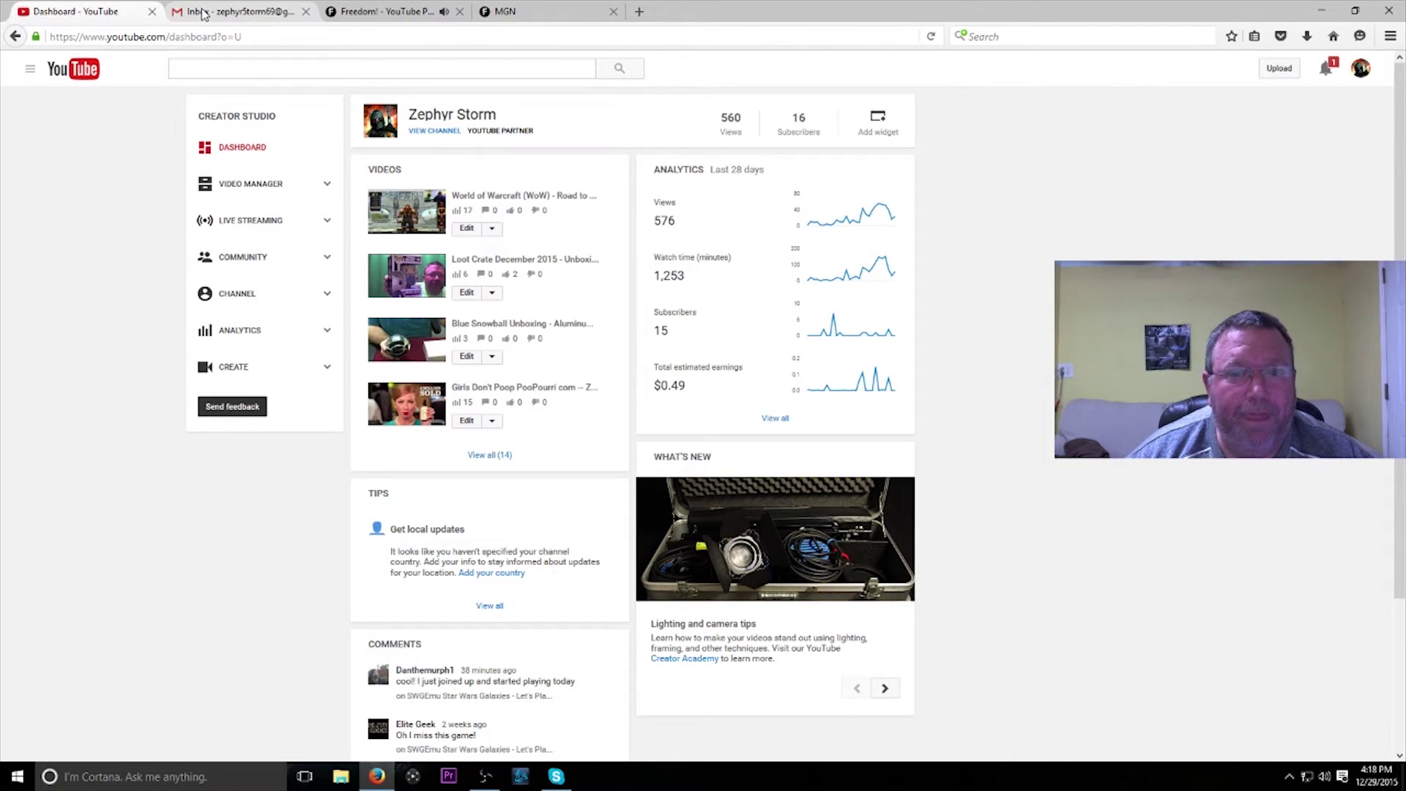